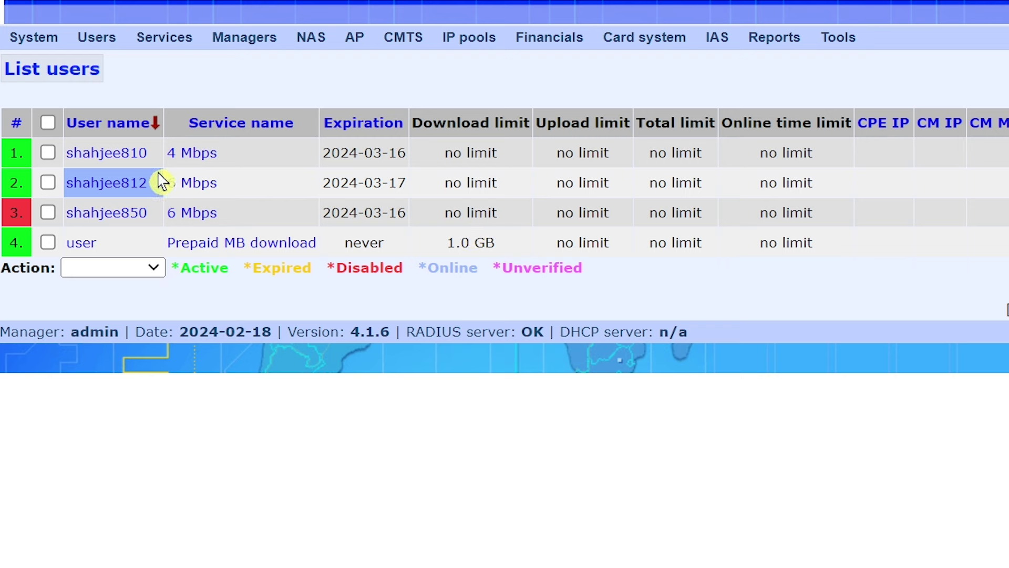
Step: Visit the admin Home page and the System settings page, scroll through settings, then log out
mouse_move(47, 50)
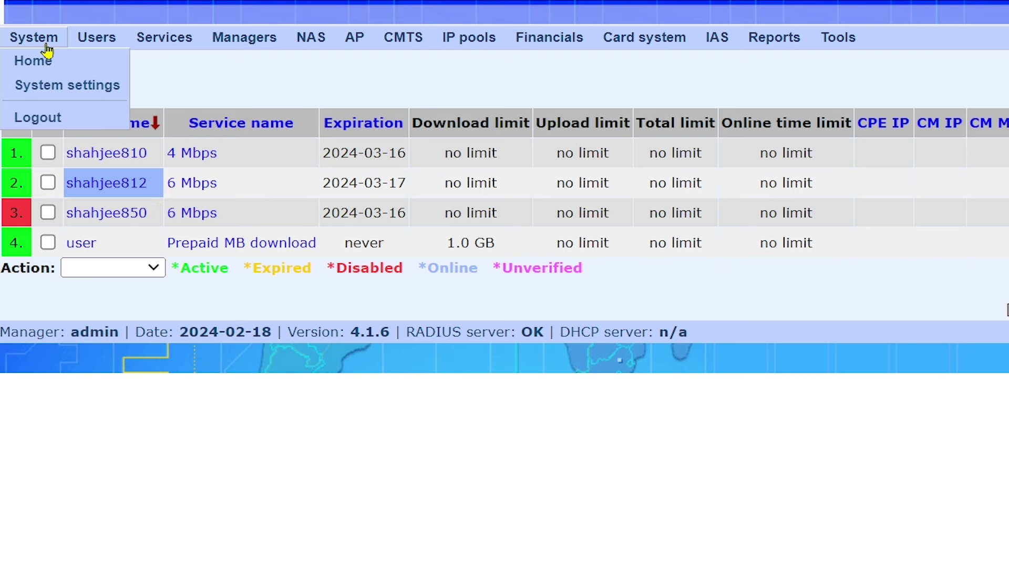
click(45, 62)
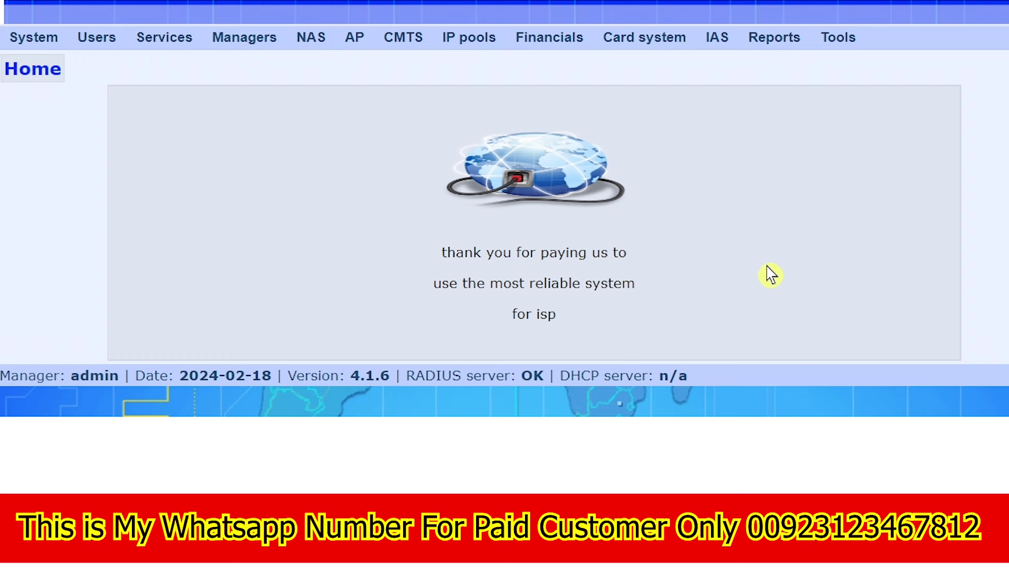
mouse_move(45, 47)
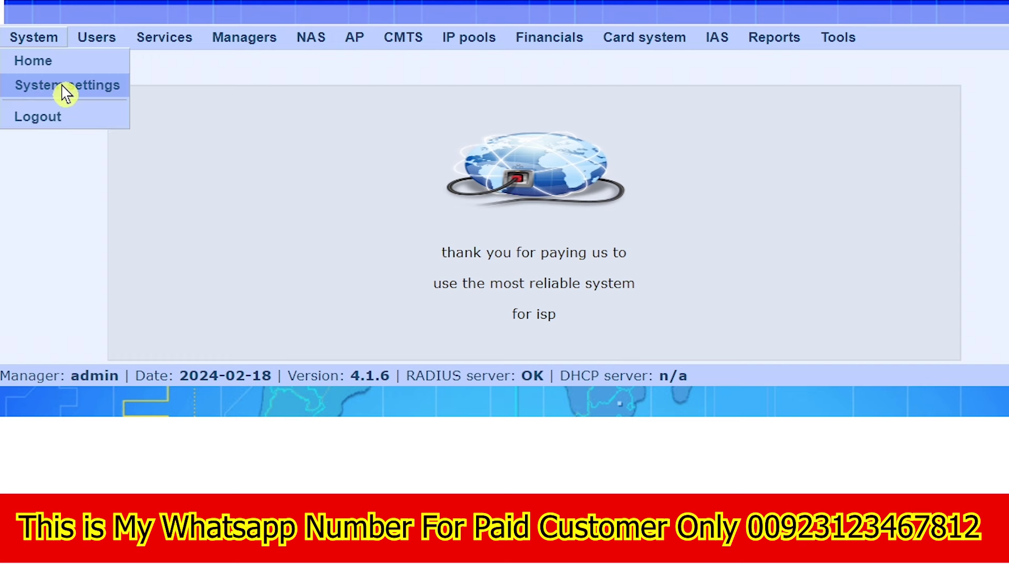
click(66, 89)
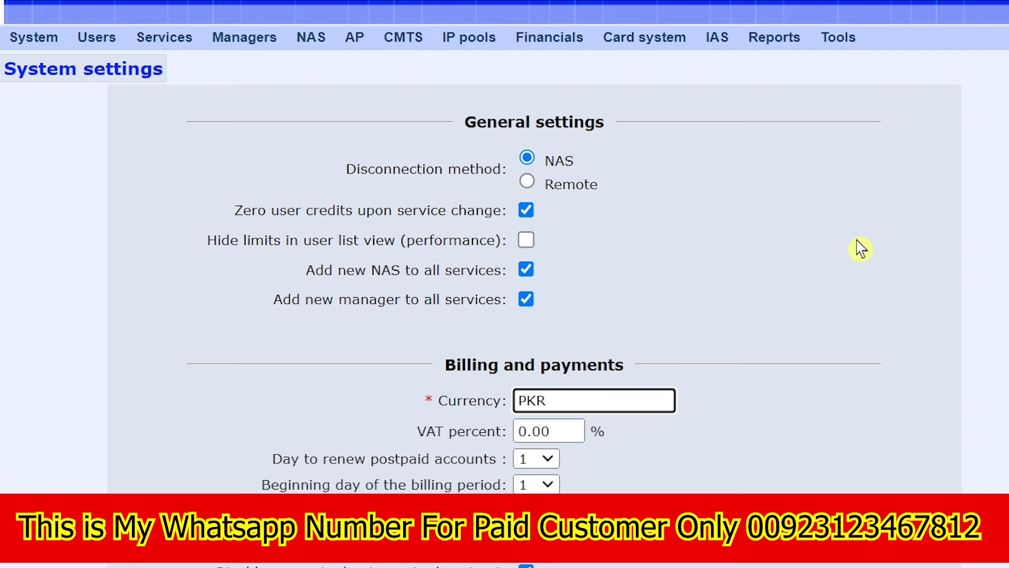
scroll(861, 248, down, 10)
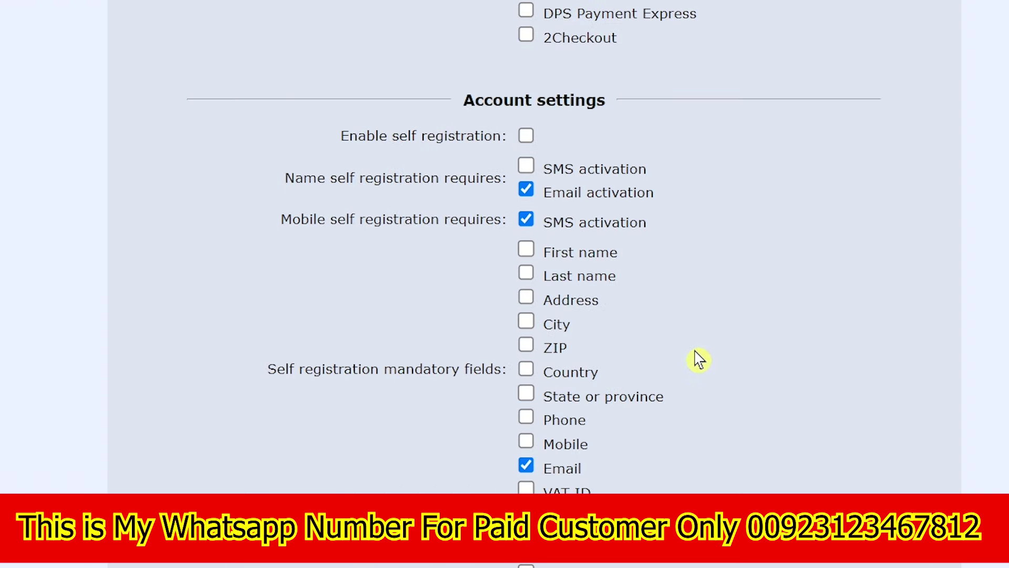
scroll(699, 357, up, 10)
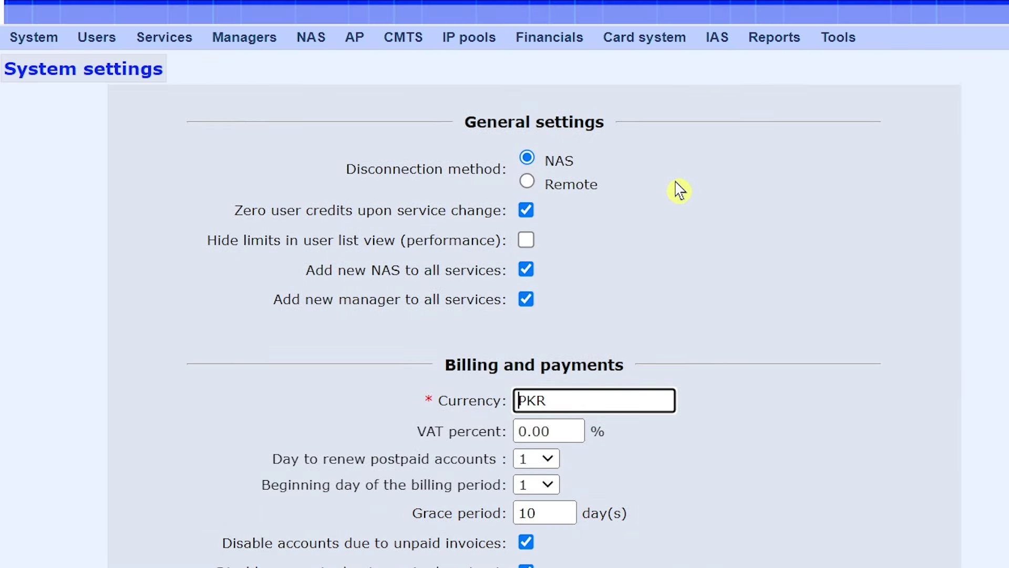
mouse_move(46, 45)
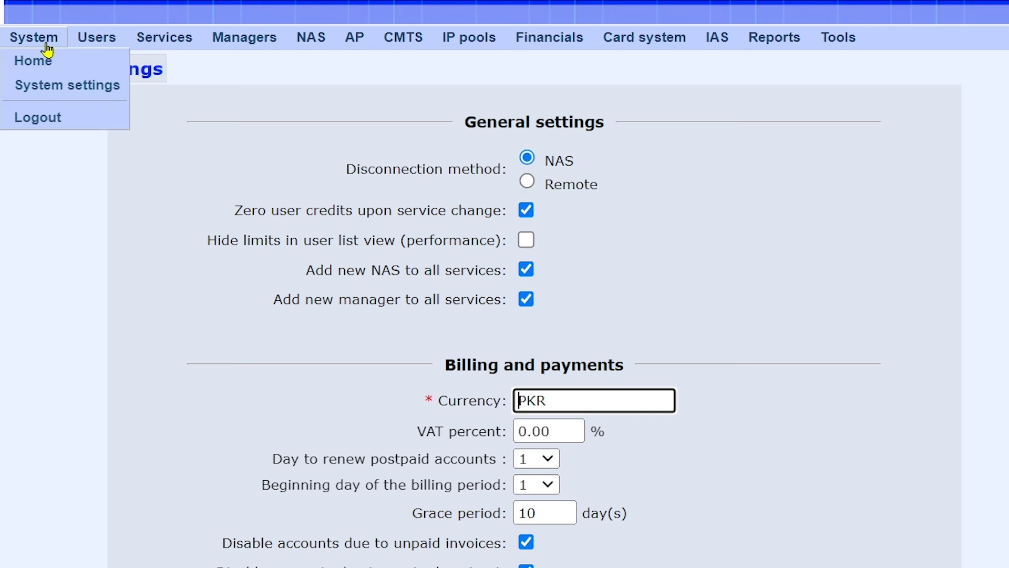
click(49, 118)
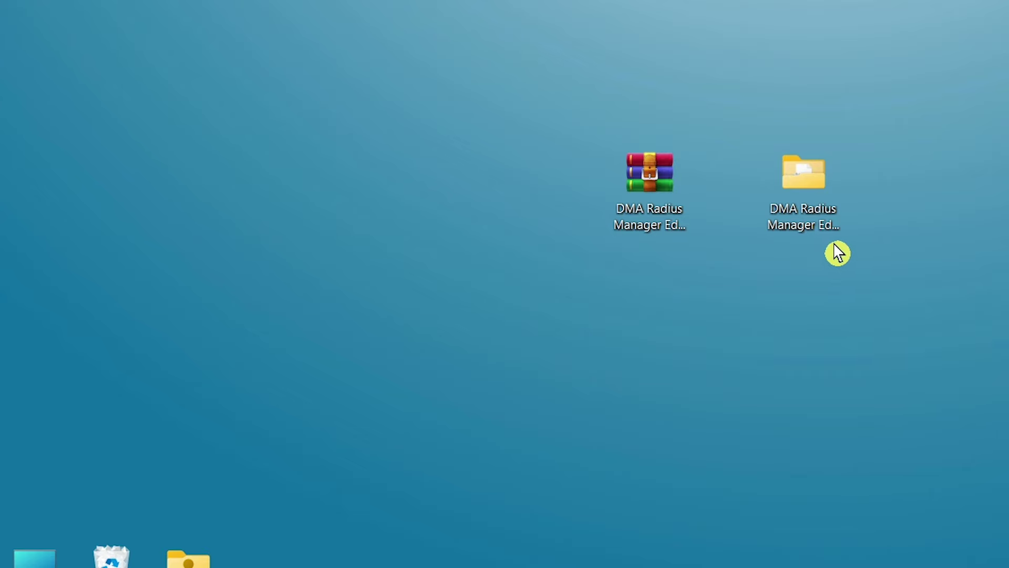
Step: Open the extracted DMA Radius Manager Edit Theme folder and launch WinSCP.exe from it
click(666, 222)
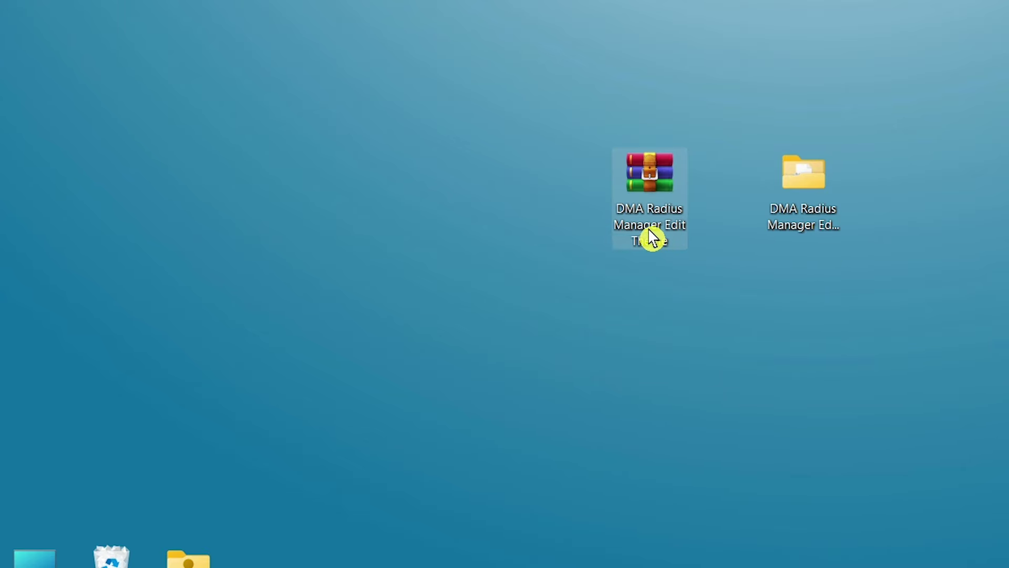
click(804, 234)
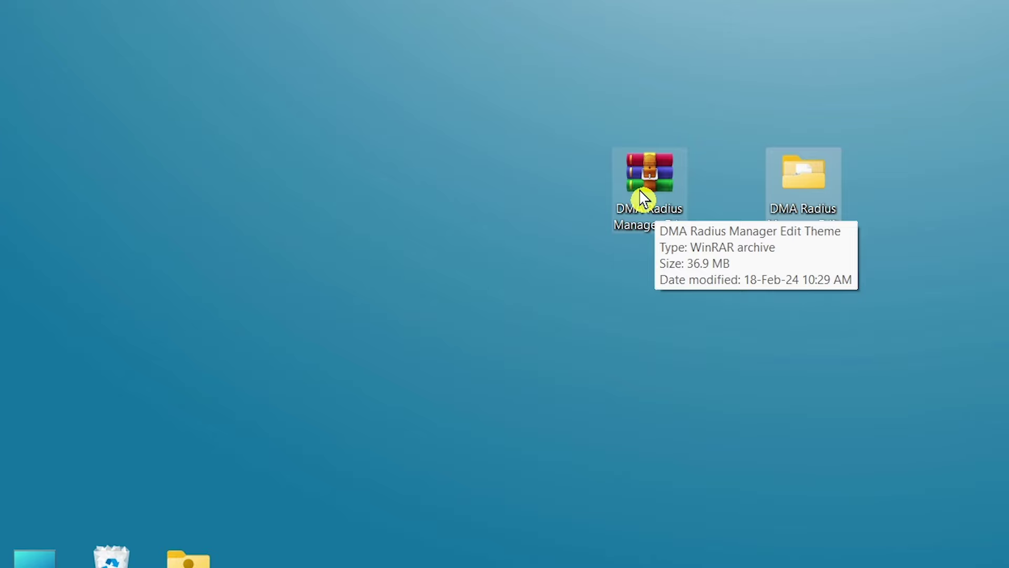
double_click(805, 193)
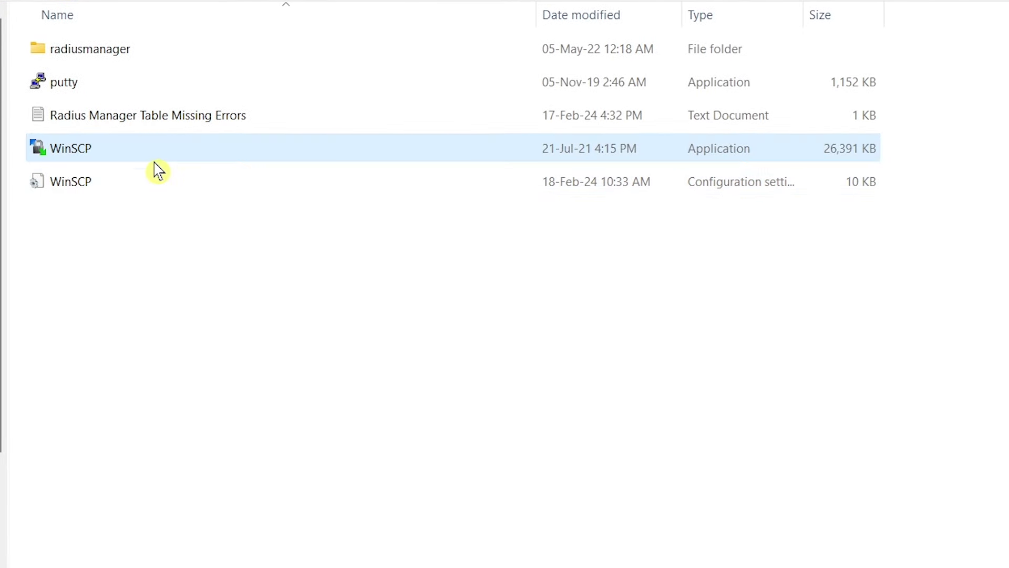
mouse_move(165, 157)
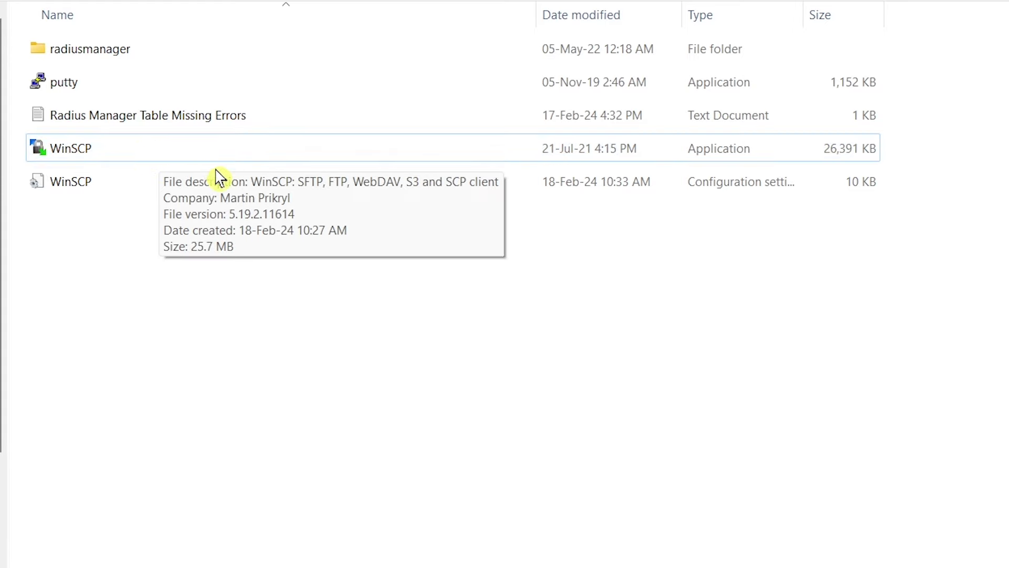
double_click(101, 156)
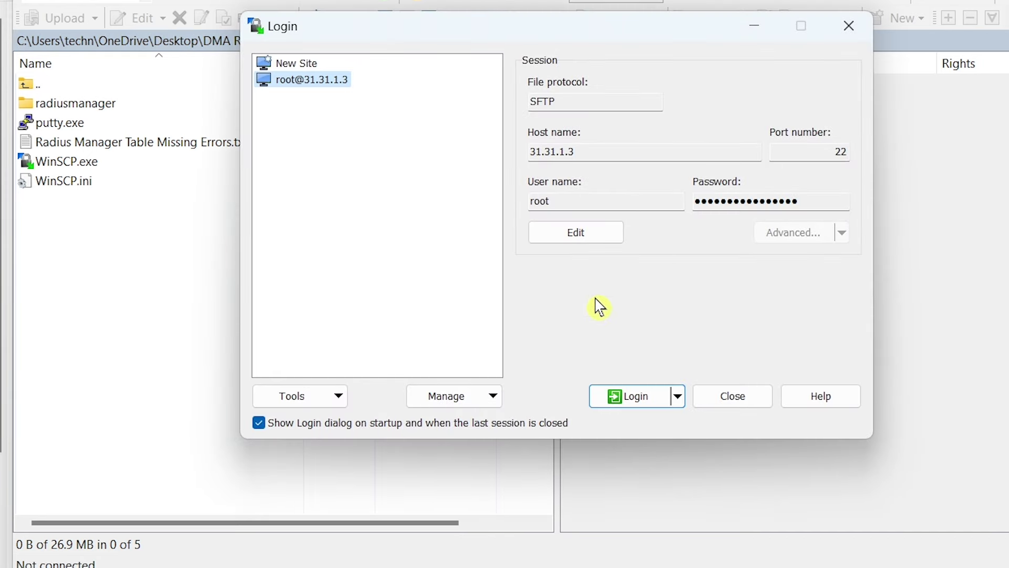
Step: Log in with the saved root session, browse the server to /var/www/, and show the local Desktop
click(643, 404)
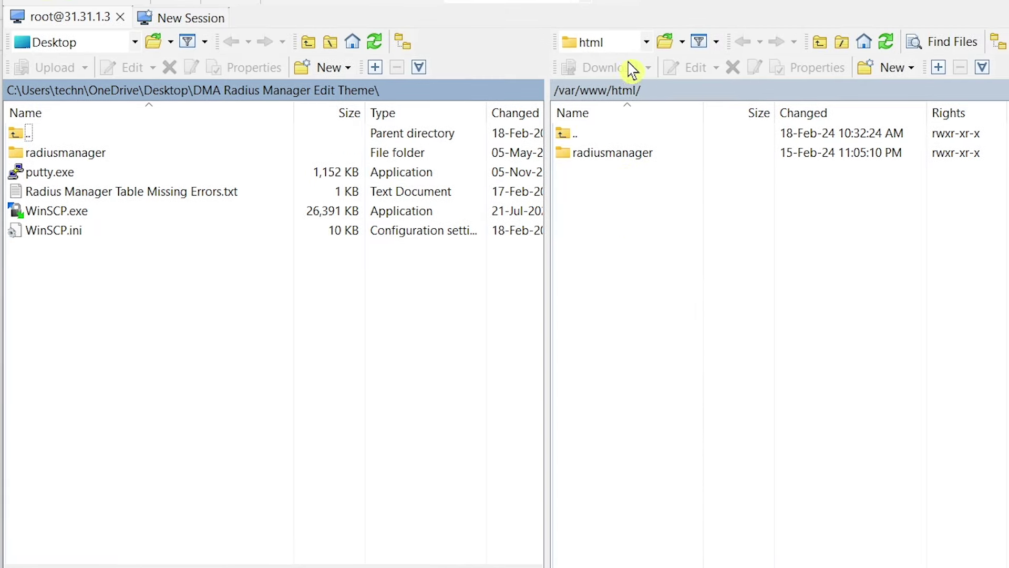
click(637, 44)
click(623, 62)
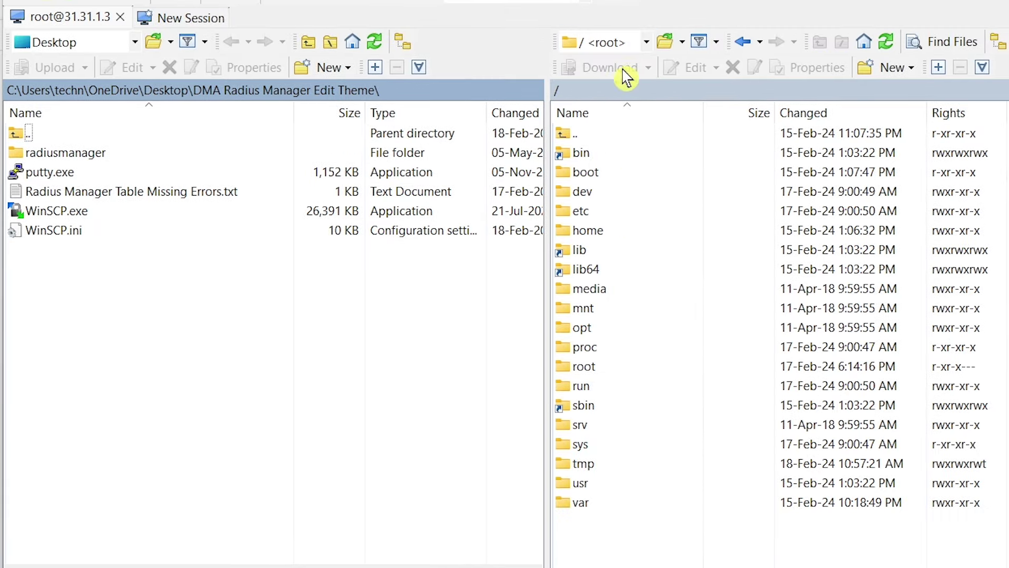
click(647, 46)
click(631, 64)
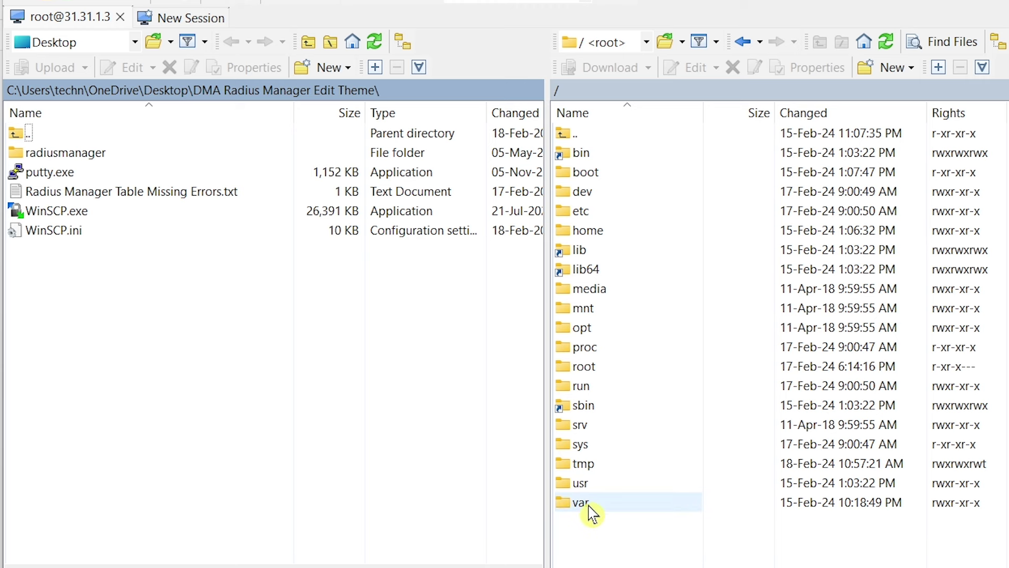
double_click(589, 504)
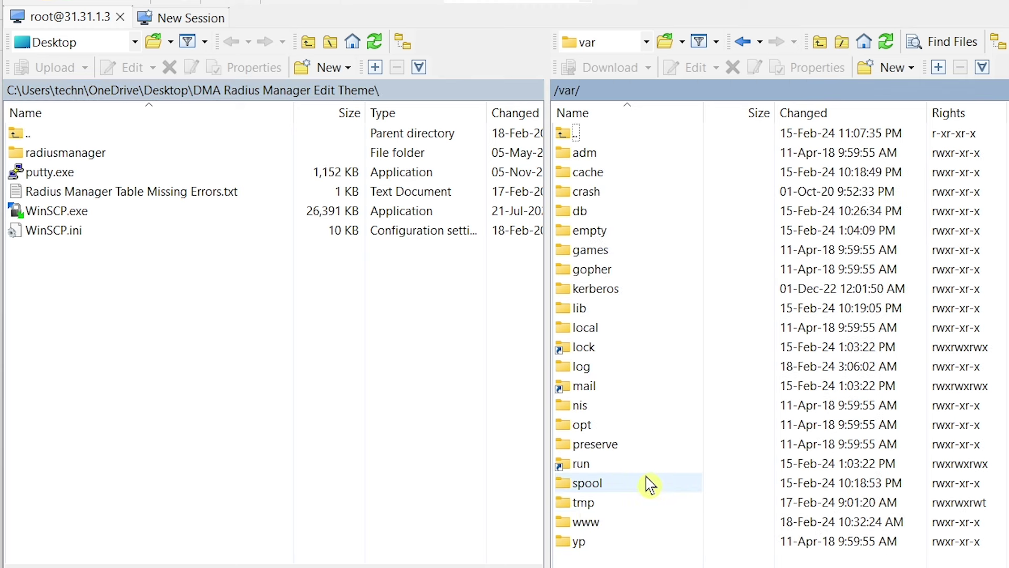
double_click(595, 523)
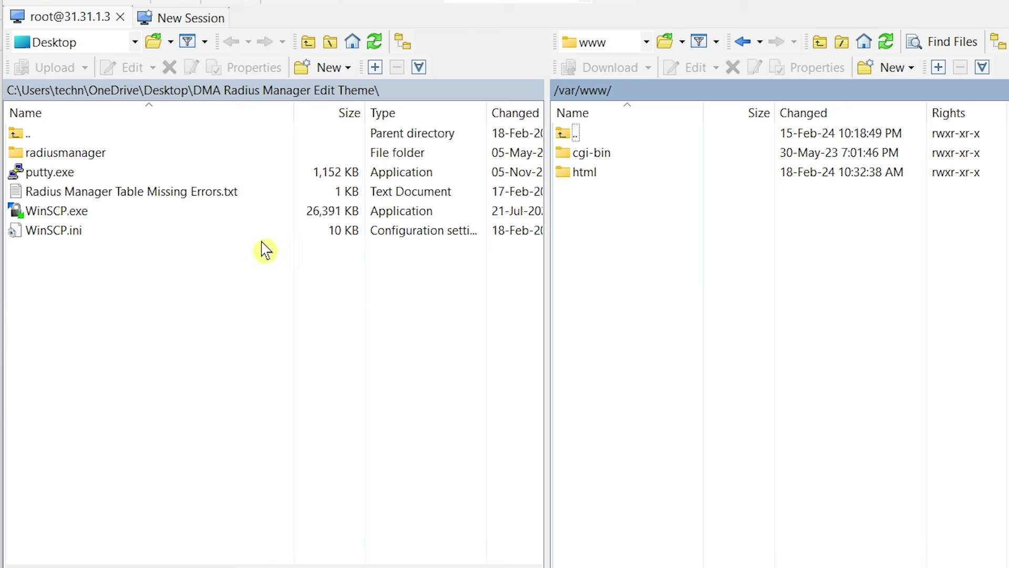
click(135, 42)
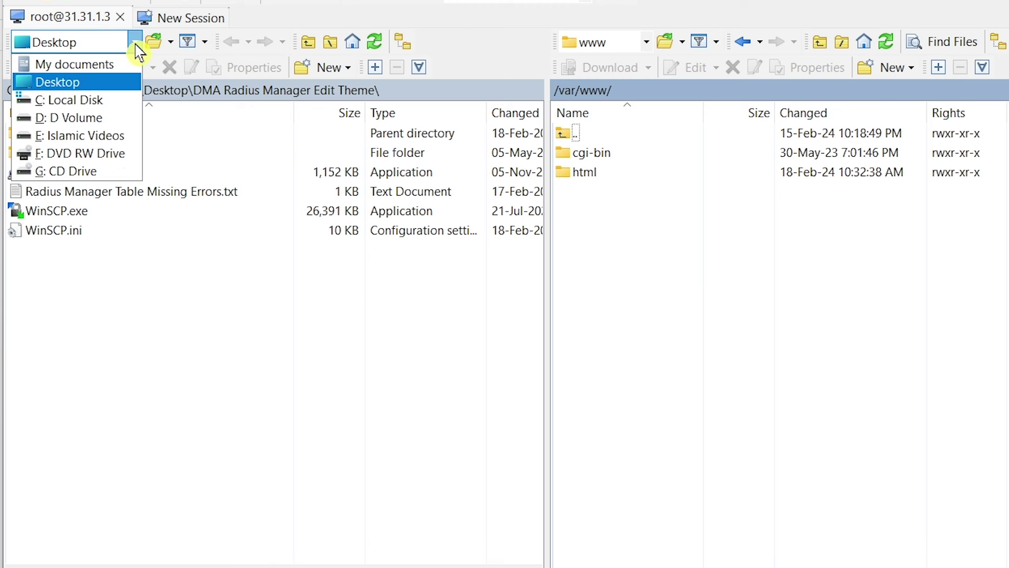
click(92, 82)
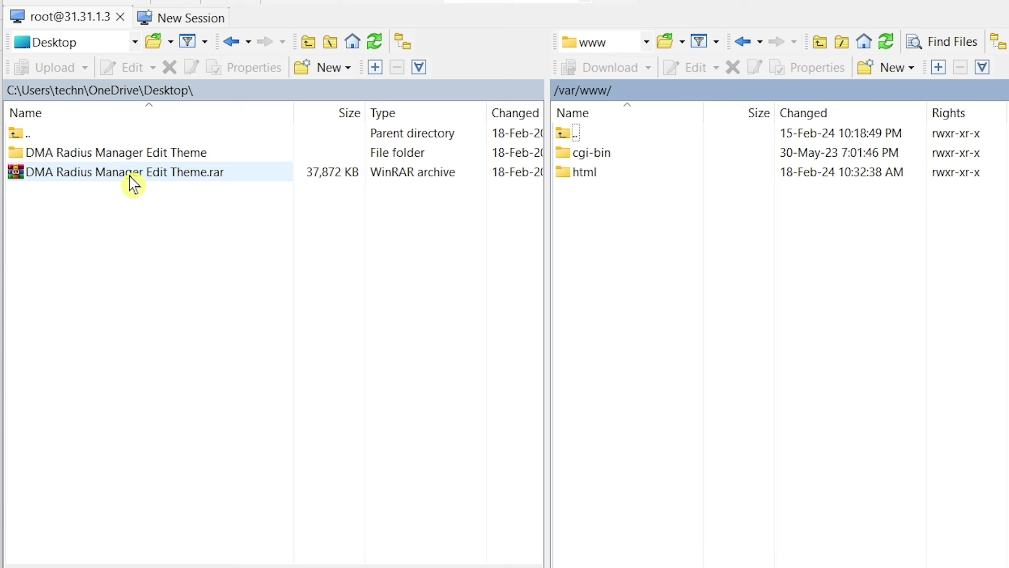
Step: Upload the radiusmanager folder from the local Edit Theme folder into the server's /var/www/
double_click(139, 158)
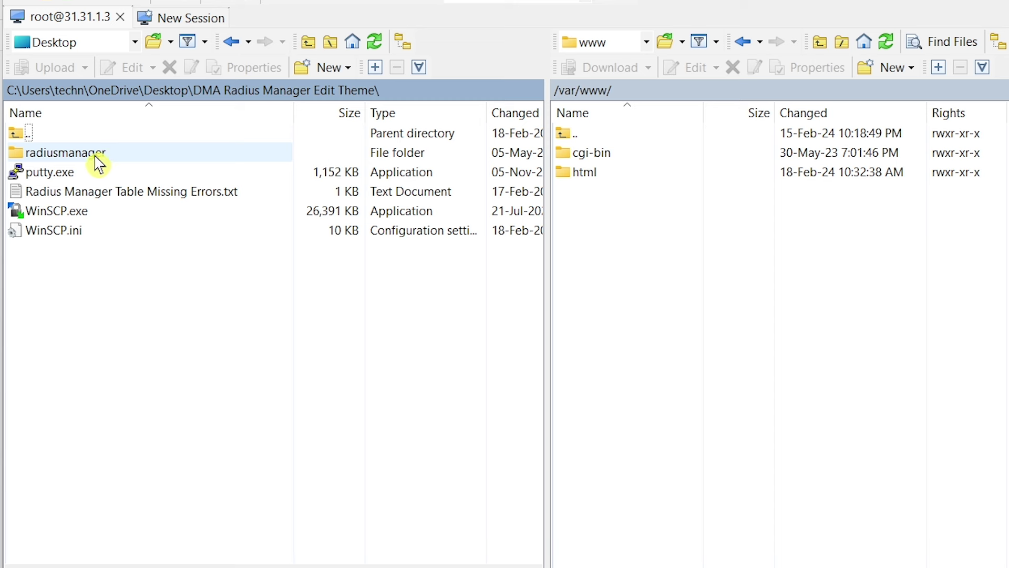
drag(86, 154, 106, 167)
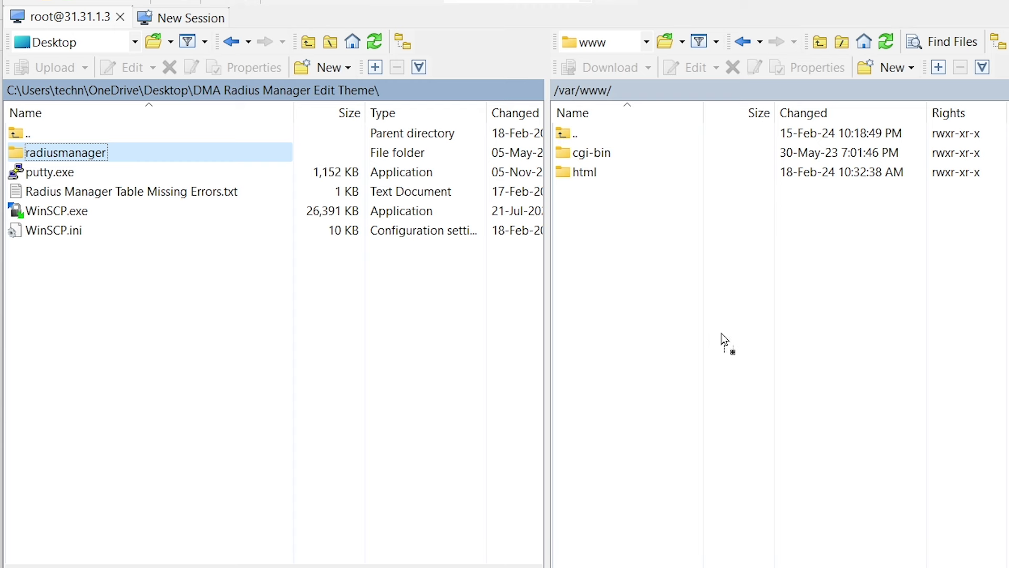
drag(709, 334, 710, 334)
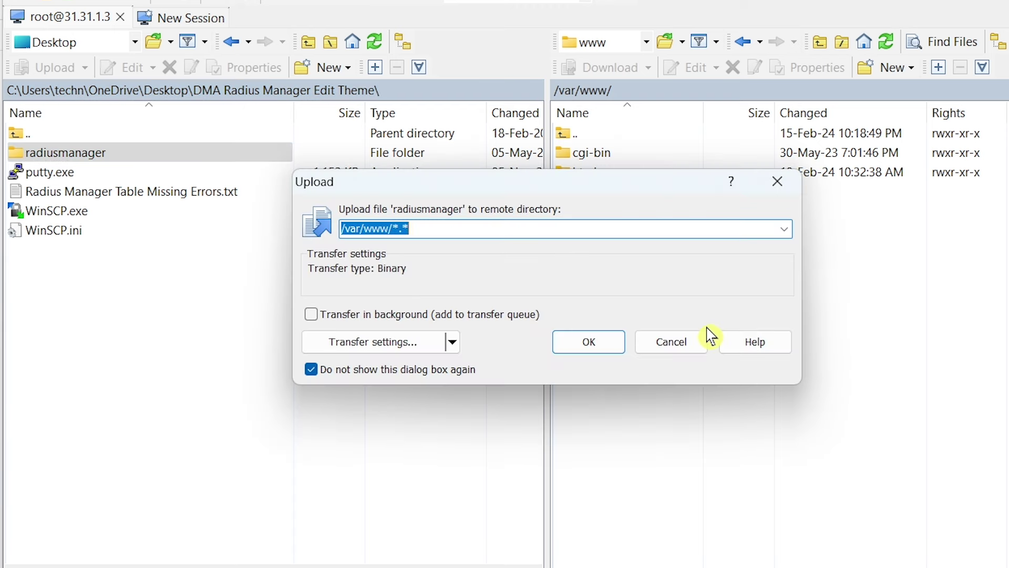
click(589, 351)
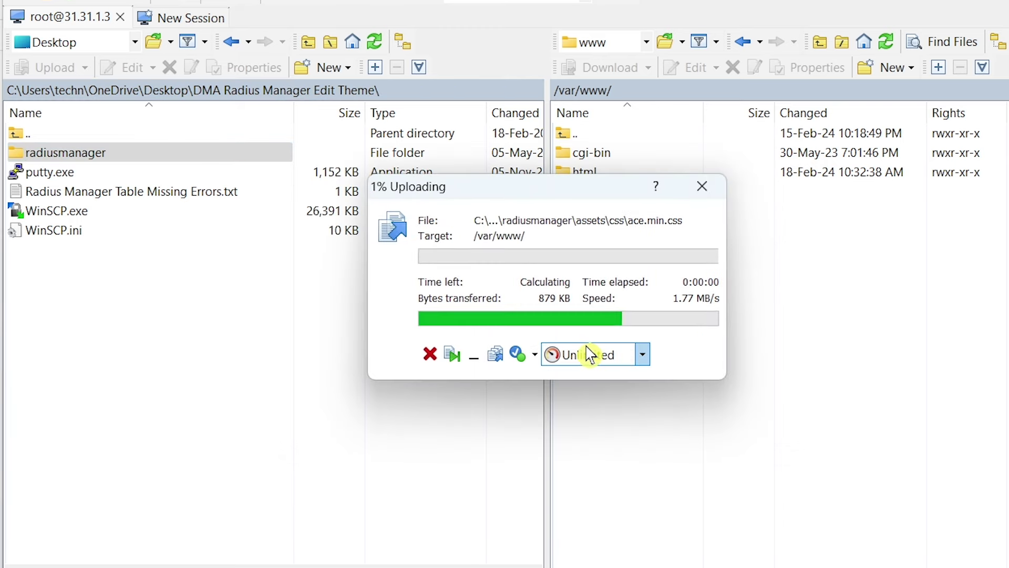
drag(541, 198, 702, 266)
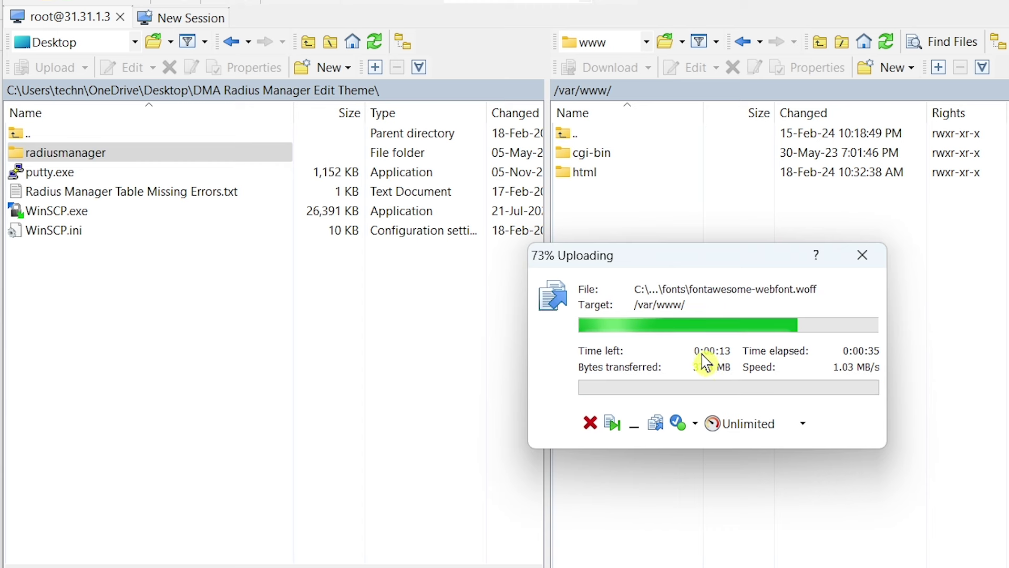
drag(669, 264, 722, 272)
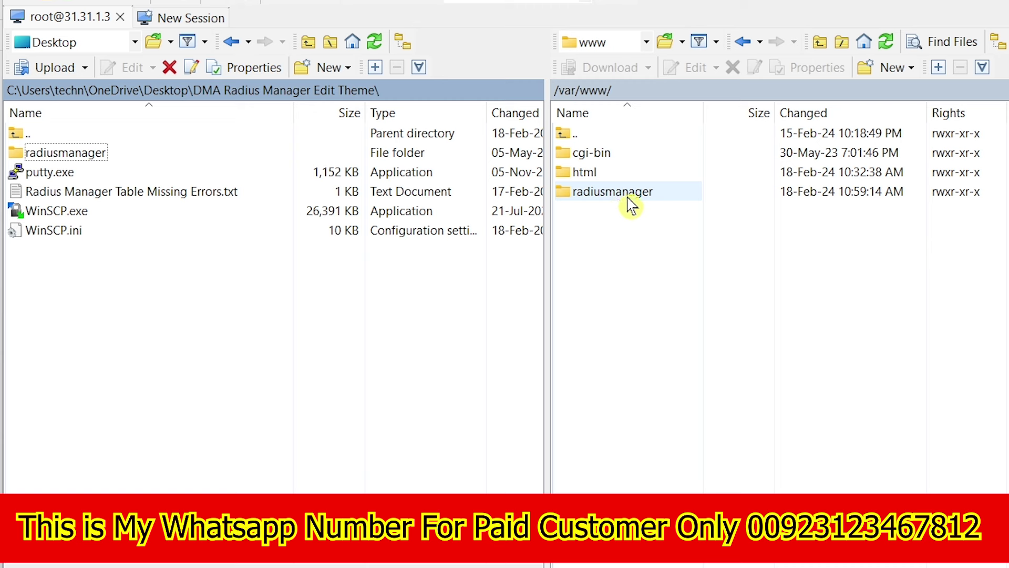
Step: Rename the existing radiusmanager folder in /var/www/html to radiusmanager- as a backup
double_click(593, 178)
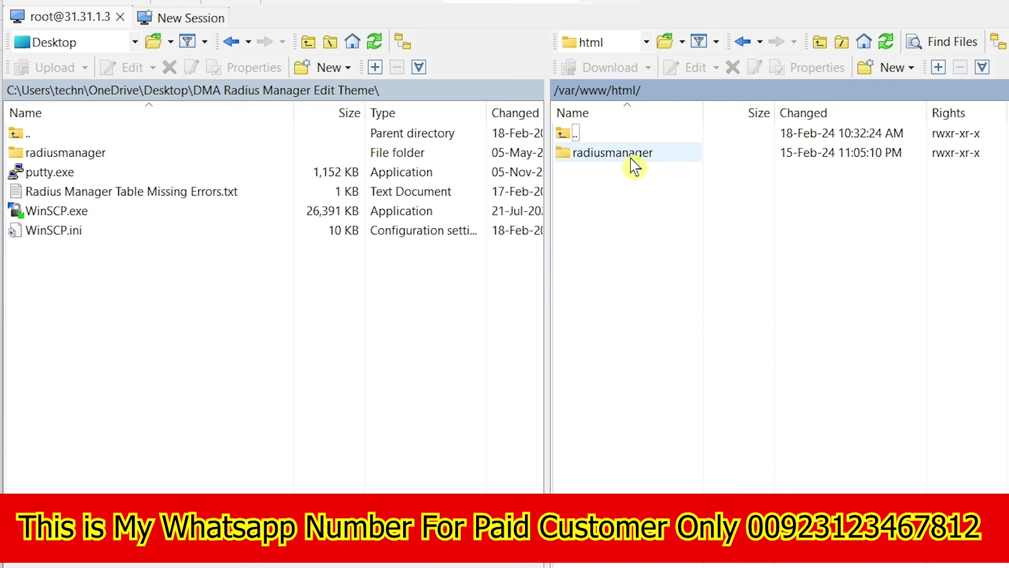
click(643, 164)
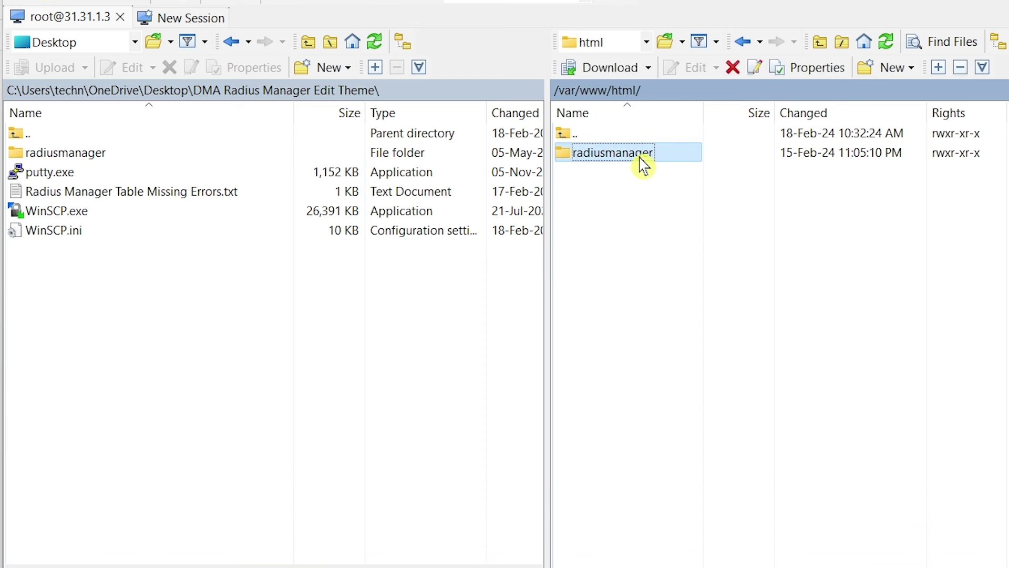
click(639, 157)
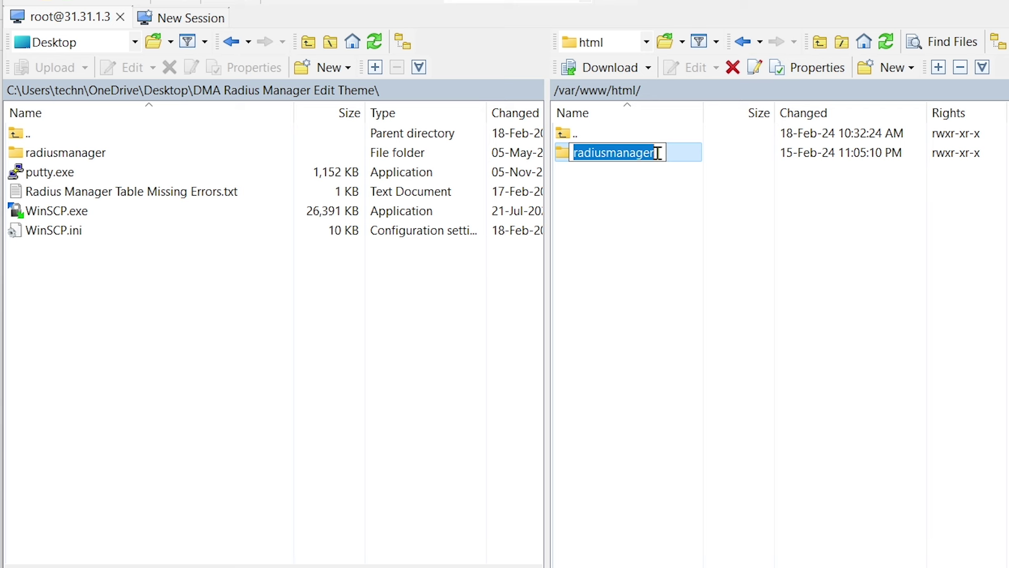
click(658, 153)
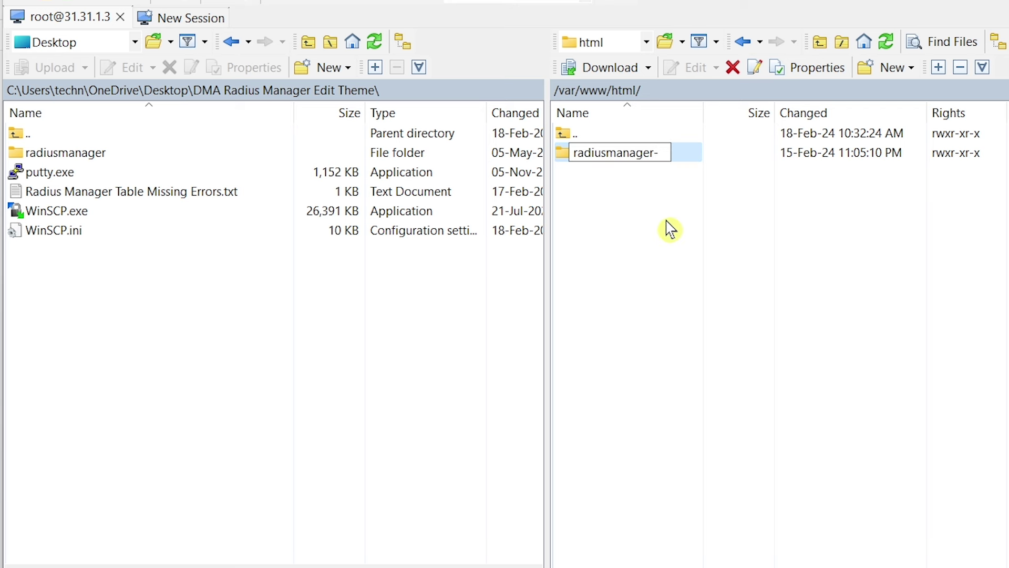
click(662, 229)
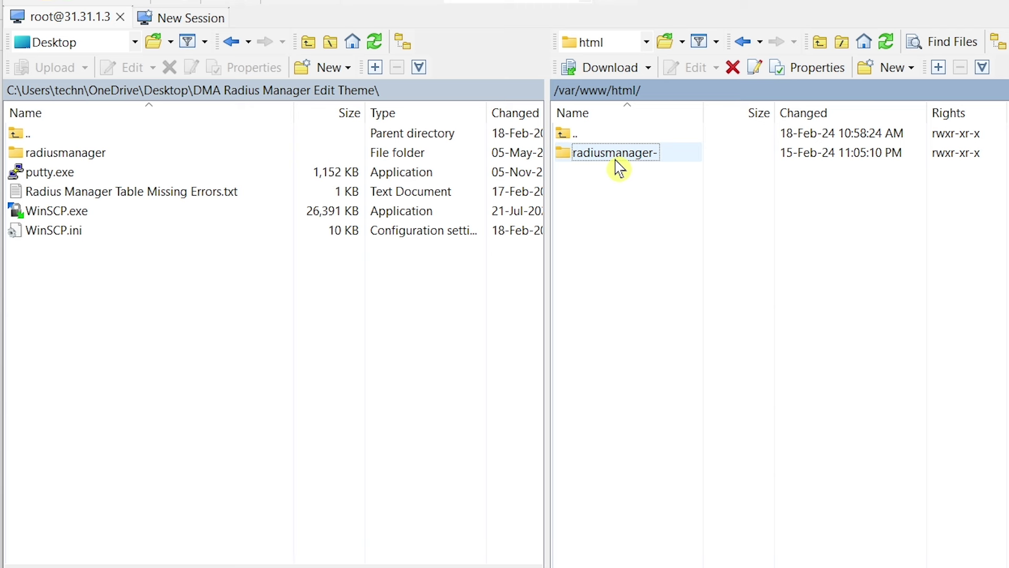
click(72, 156)
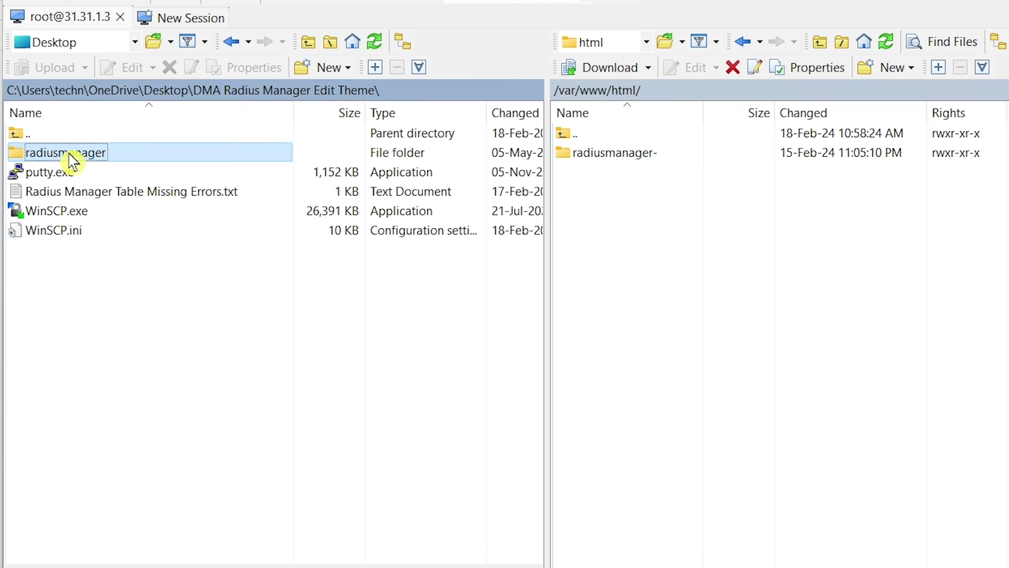
Step: Upload the edited radiusmanager folder into /var/www/html and refresh the remote view
drag(79, 160, 764, 330)
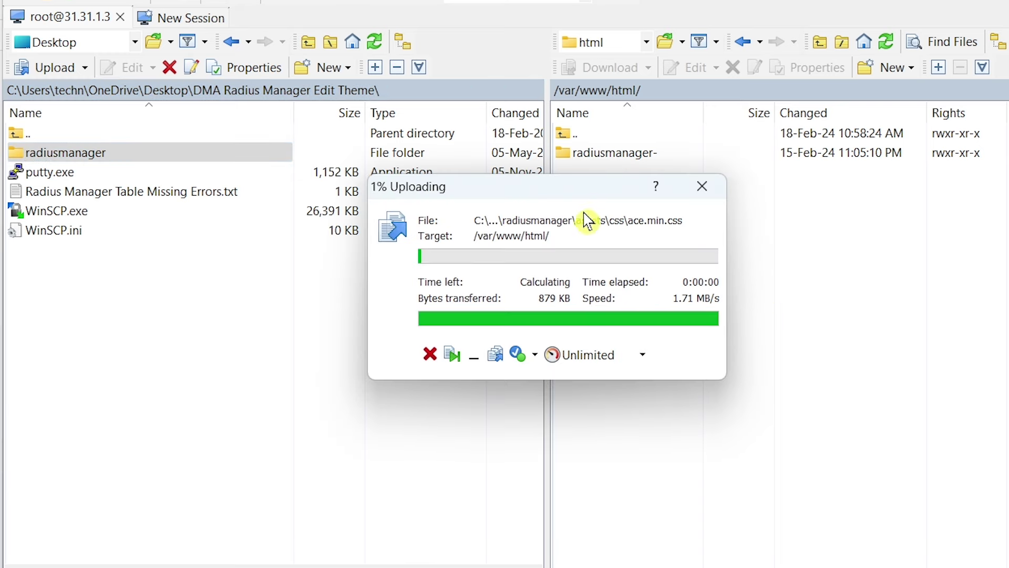
drag(568, 198, 814, 221)
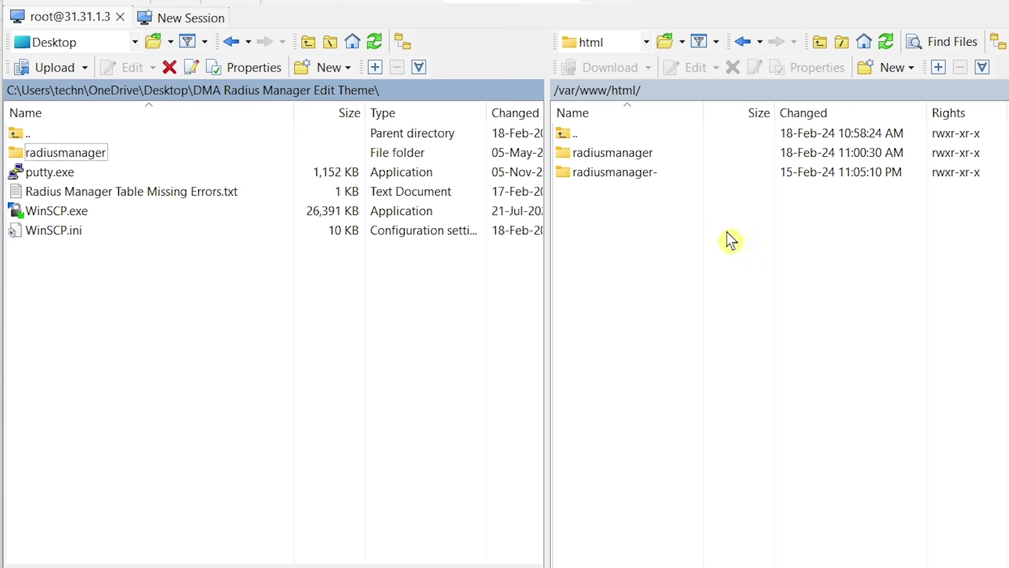
click(887, 45)
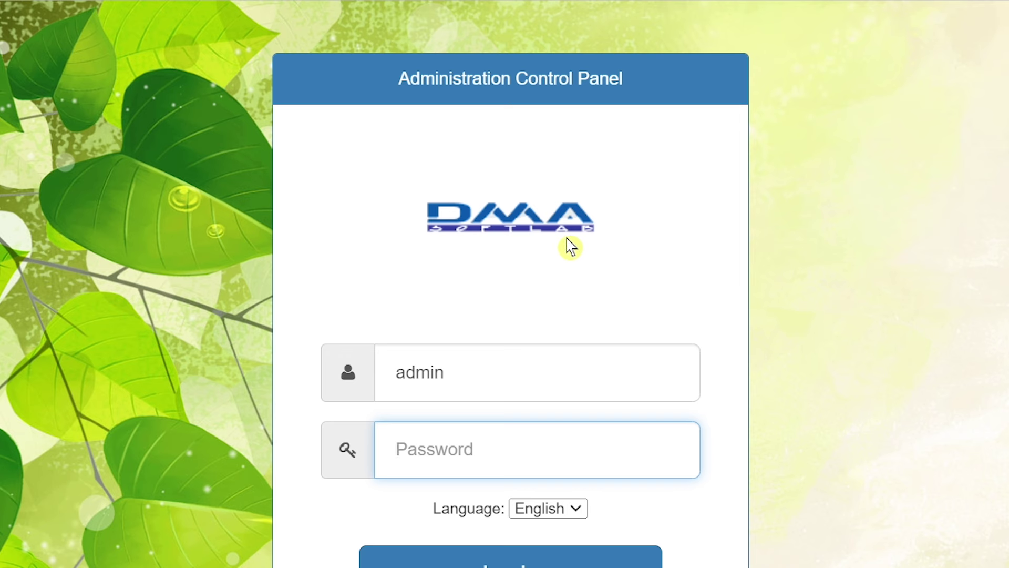
Step: Enter the admin password and sign in to the green-leaf themed admin panel
scroll(571, 246, down, 1)
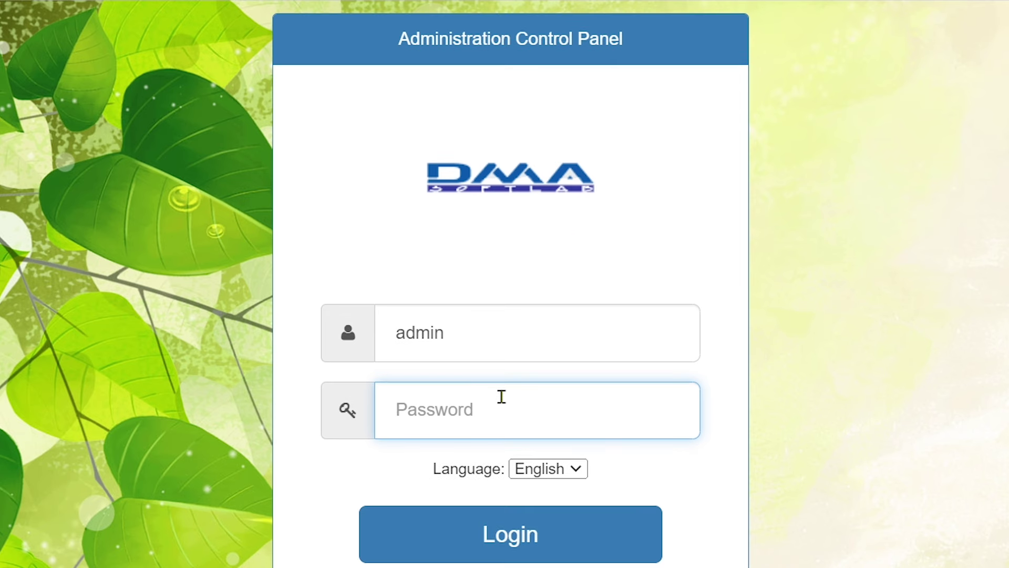
scroll(556, 313, up, 1)
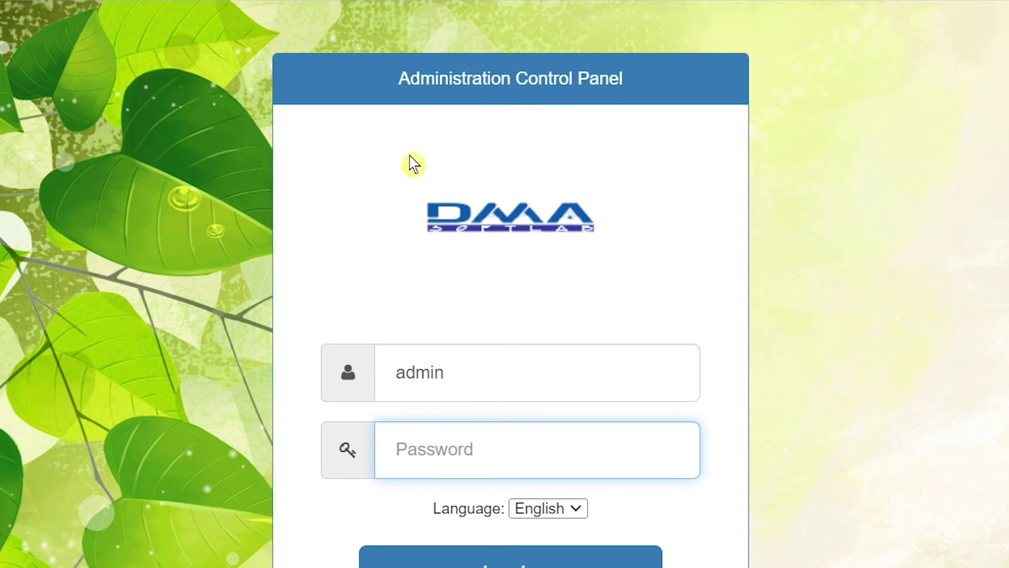
scroll(601, 343, down, 1)
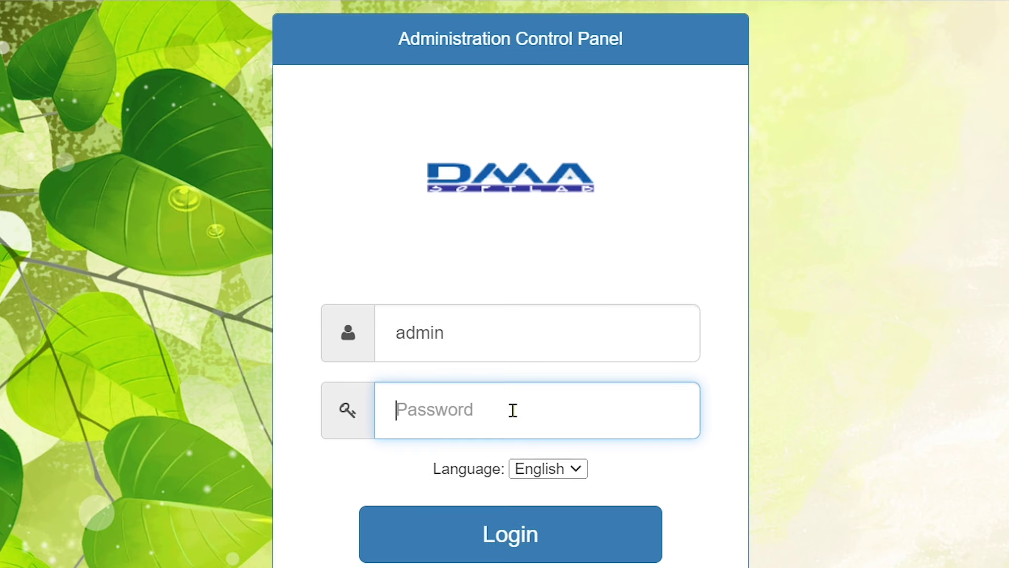
text(a)
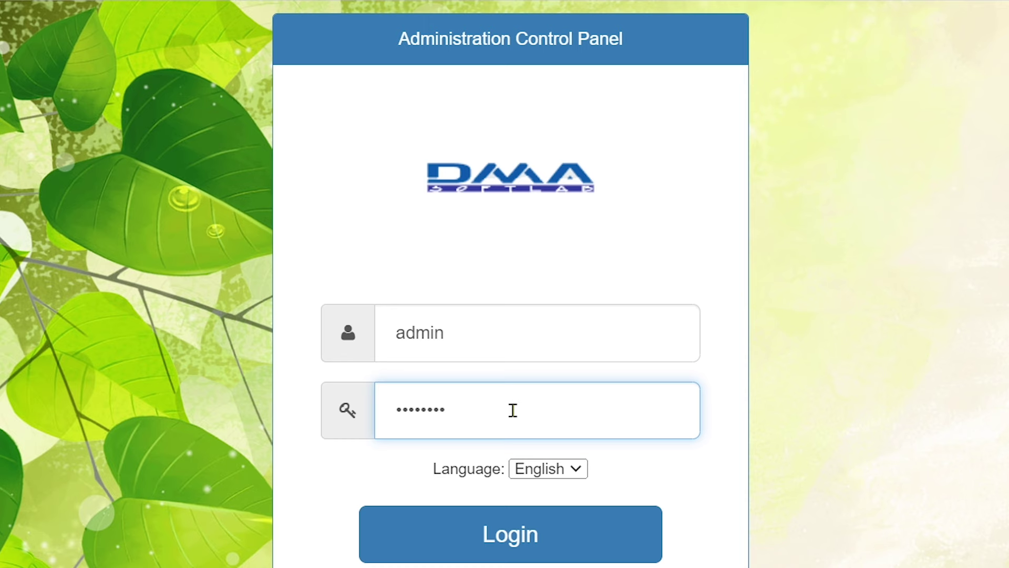
click(512, 548)
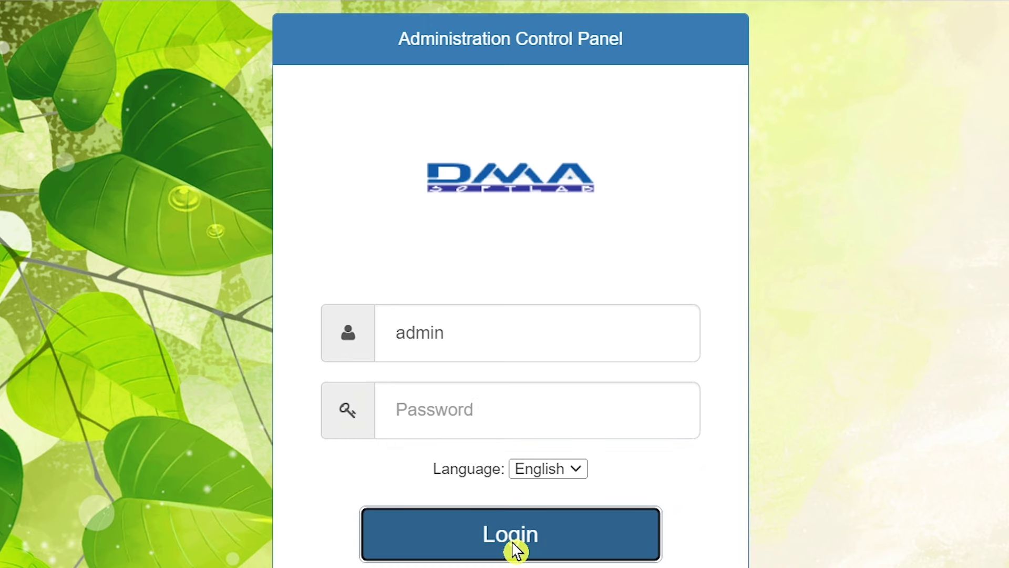
Step: Open the user list via Users > List users
scroll(564, 531, down, 7)
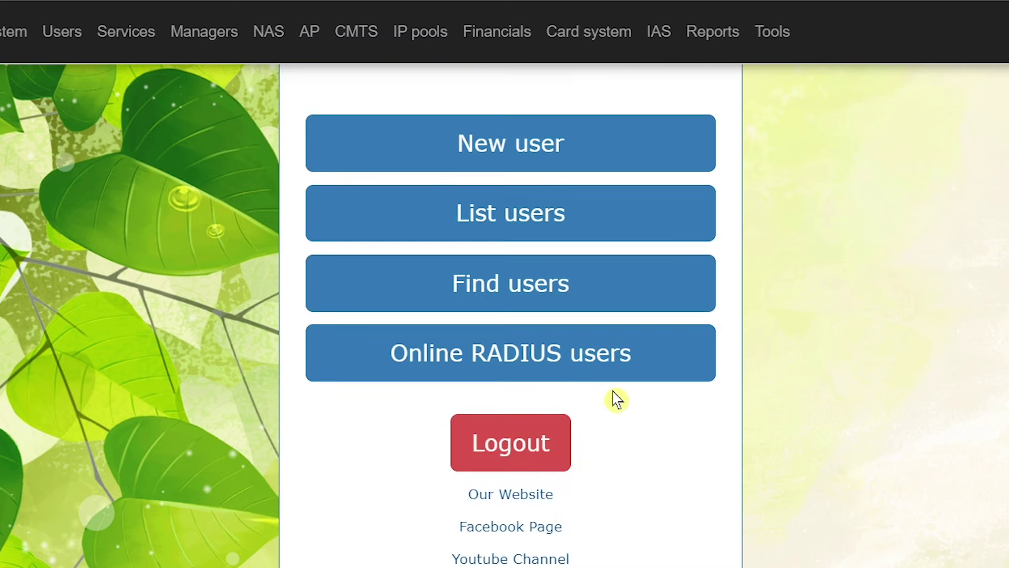
scroll(613, 399, up, 2)
scroll(679, 390, up, 5)
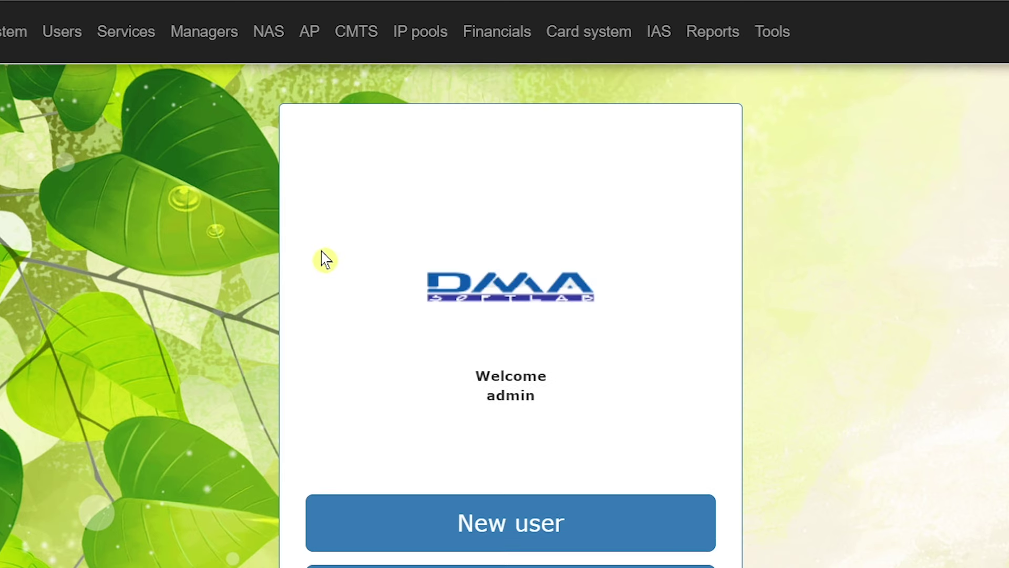
click(69, 39)
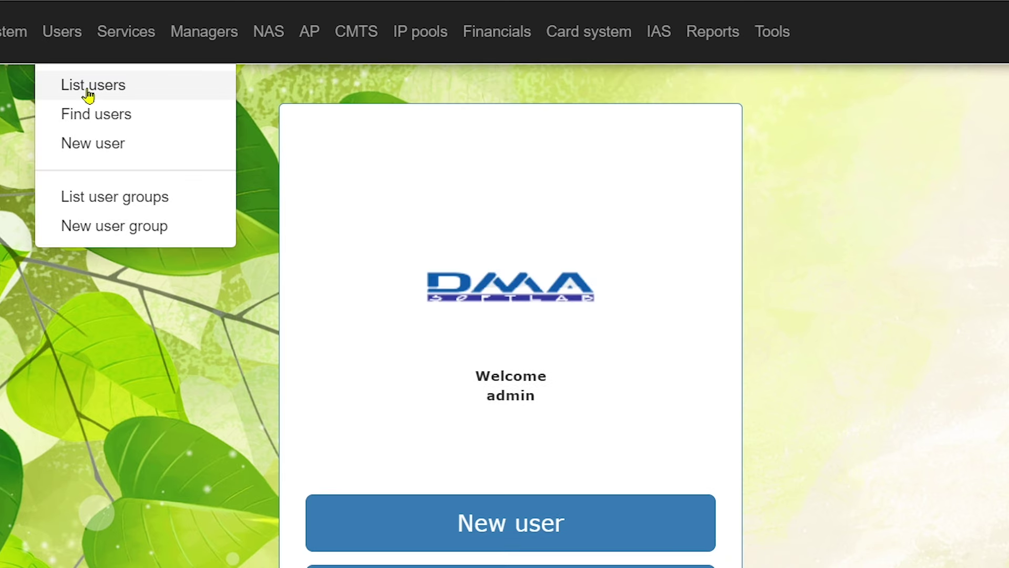
click(89, 95)
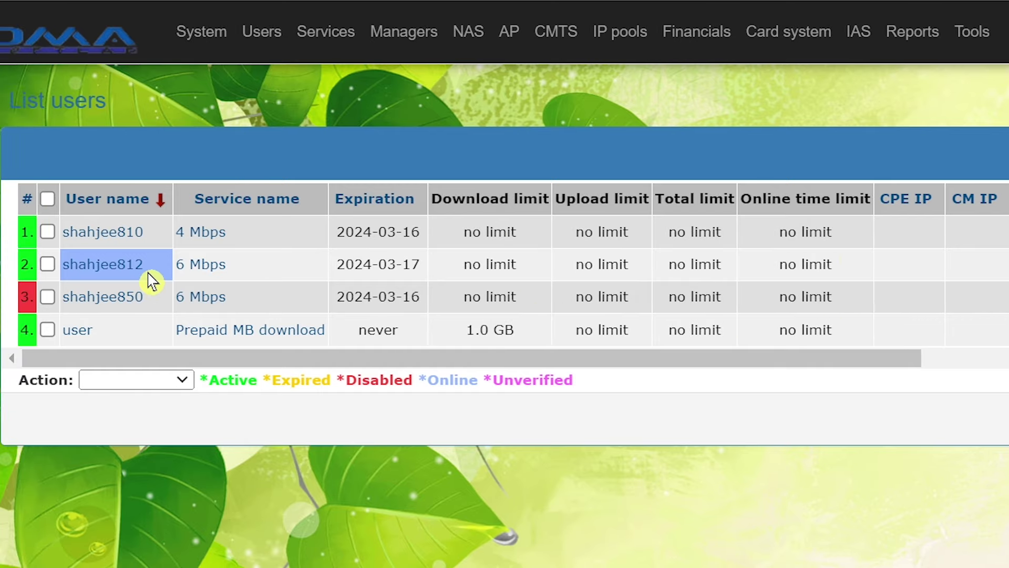
Step: Open Reports > System information and scroll to License details (5000 accounts, 100 NAS)
mouse_move(812, 53)
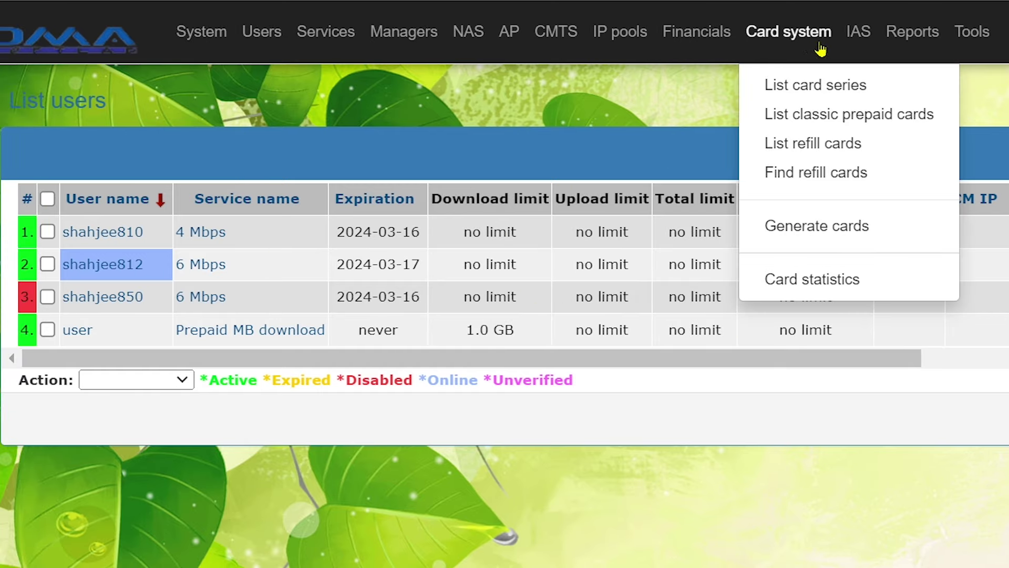
mouse_move(900, 44)
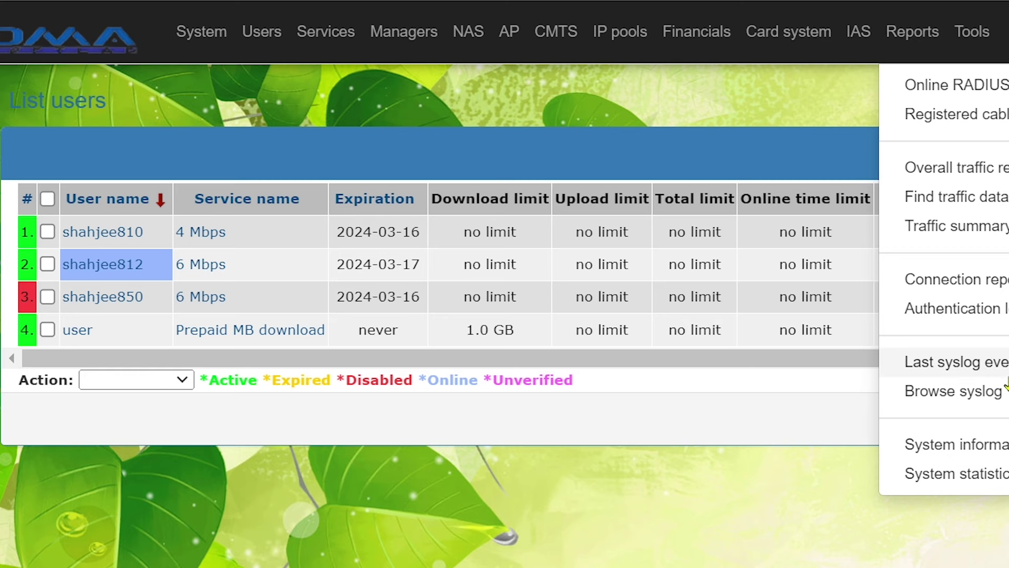
click(997, 450)
scroll(964, 365, down, 4)
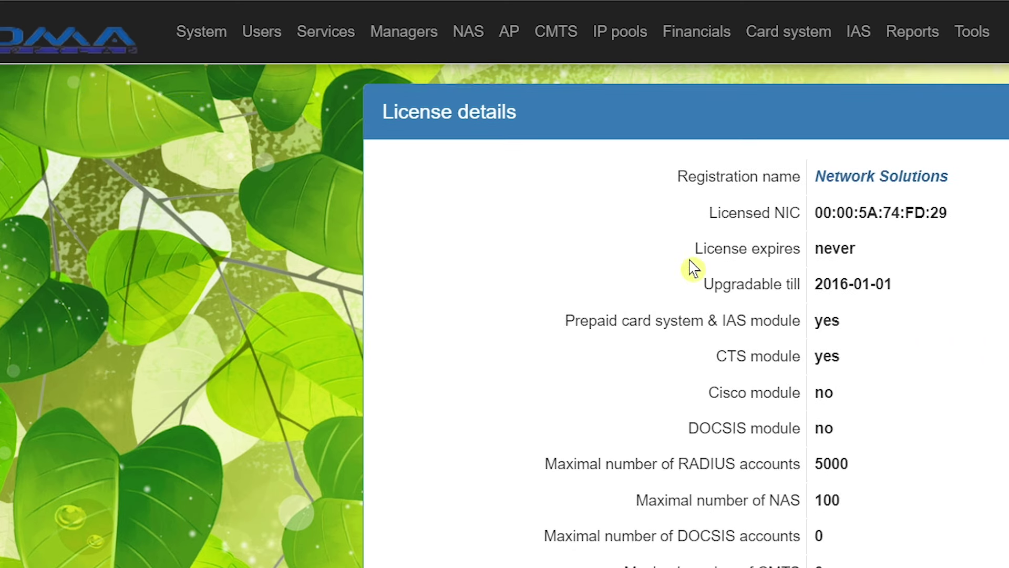
click(203, 37)
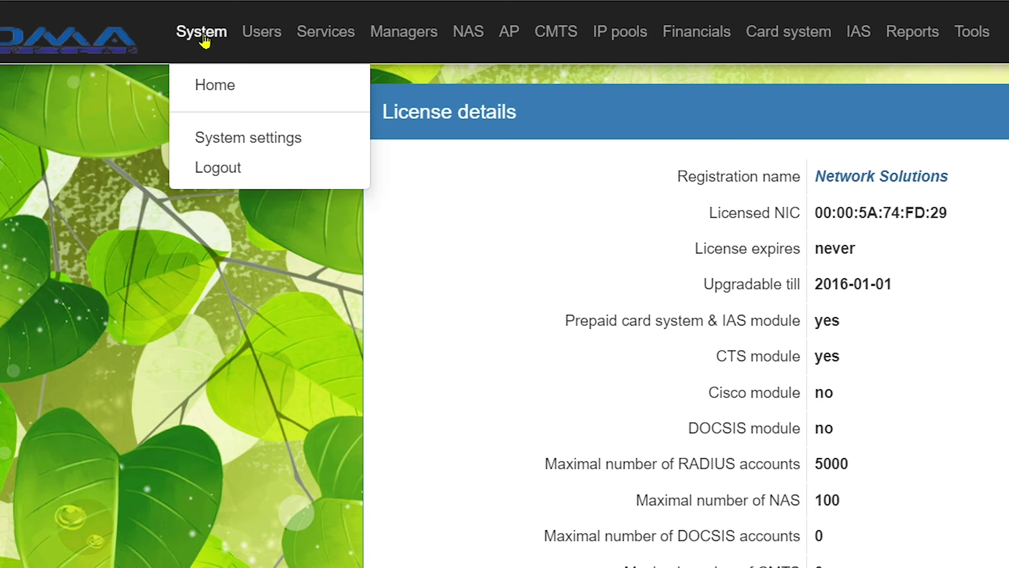
Step: Open System settings, scroll through its general, account and billing sections, then reload it
click(281, 138)
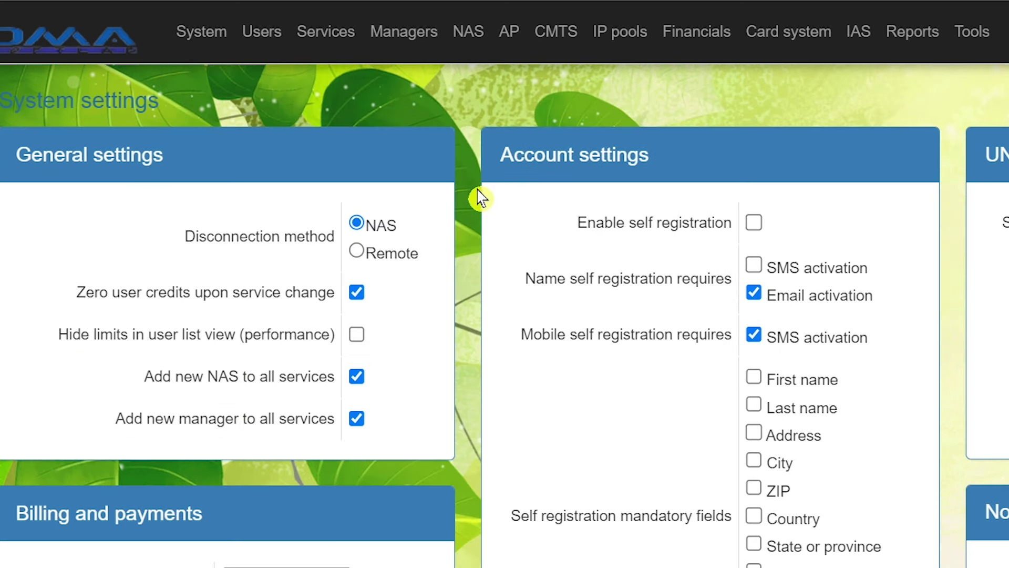
scroll(525, 199, down, 5)
scroll(530, 200, down, 5)
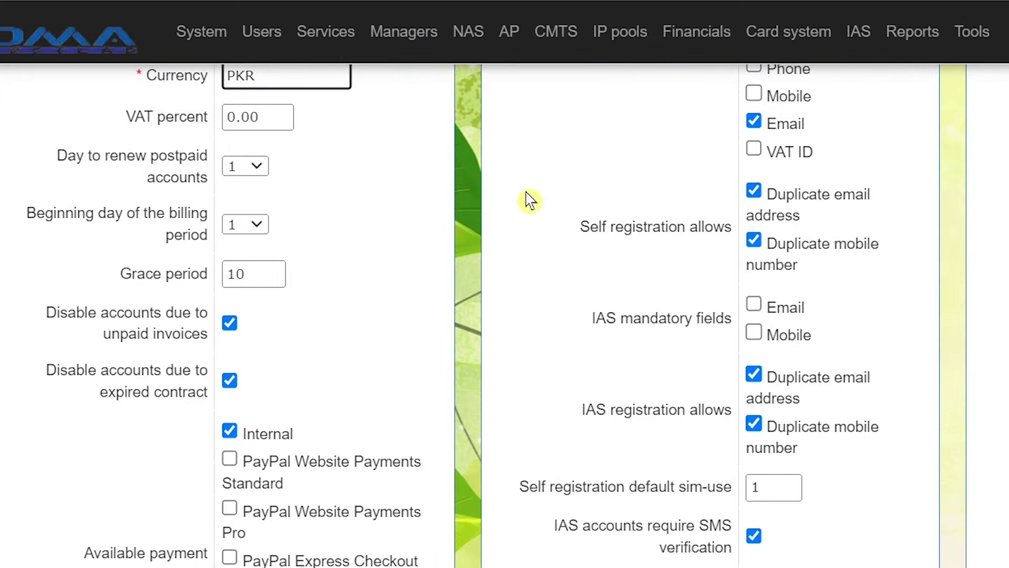
scroll(530, 200, up, 10)
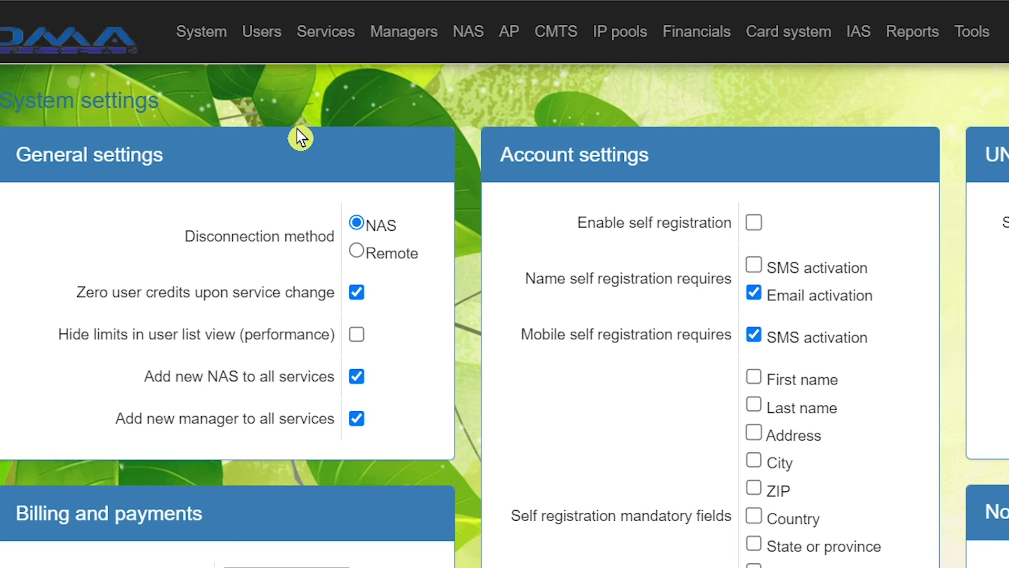
scroll(301, 137, down, 7)
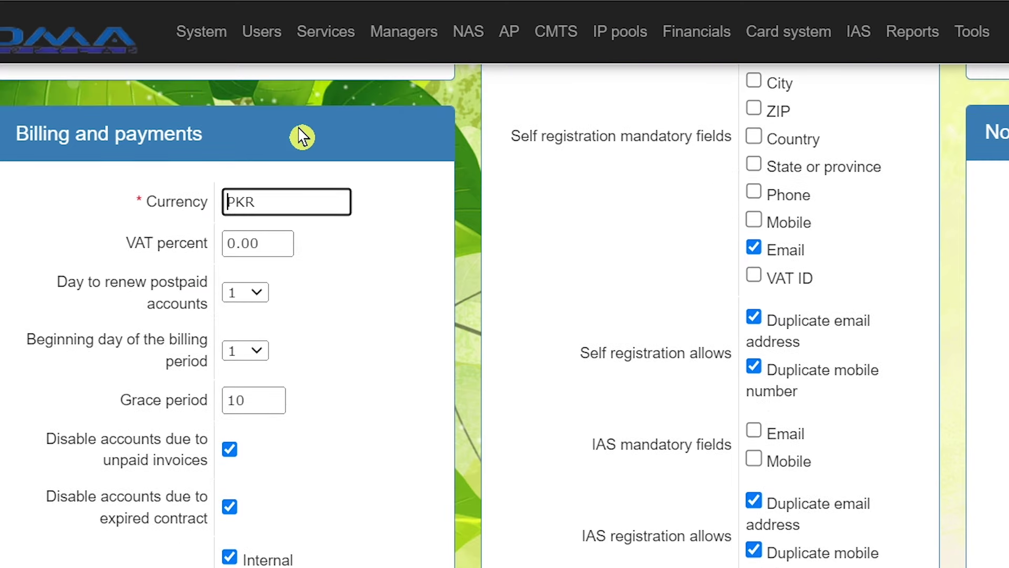
scroll(528, 221, up, 7)
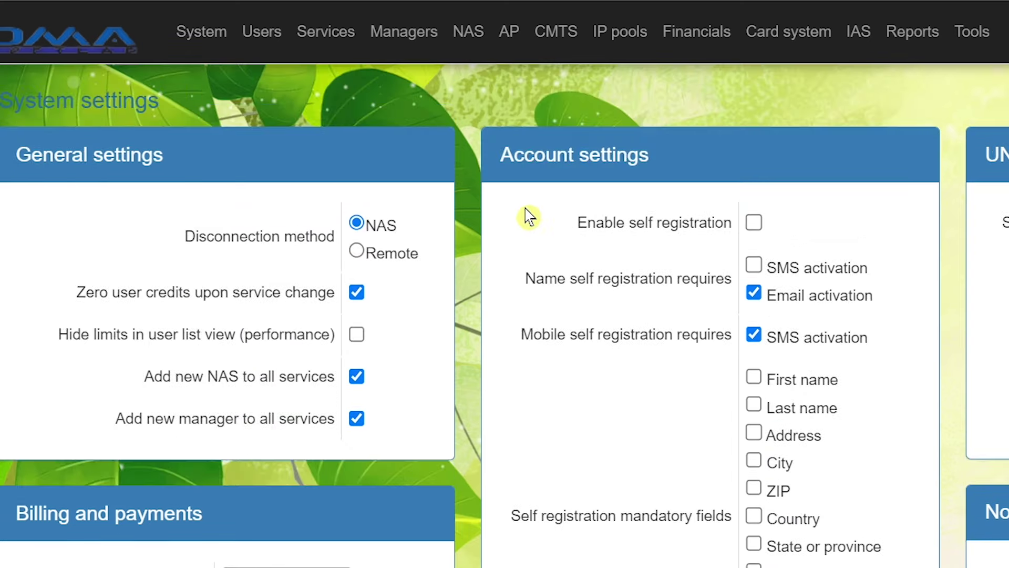
mouse_move(219, 52)
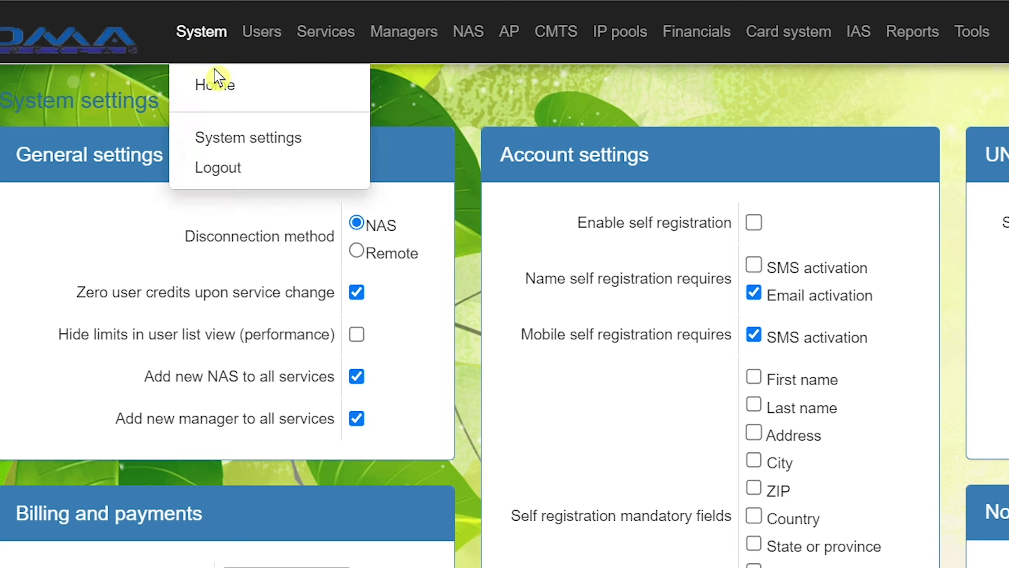
click(255, 143)
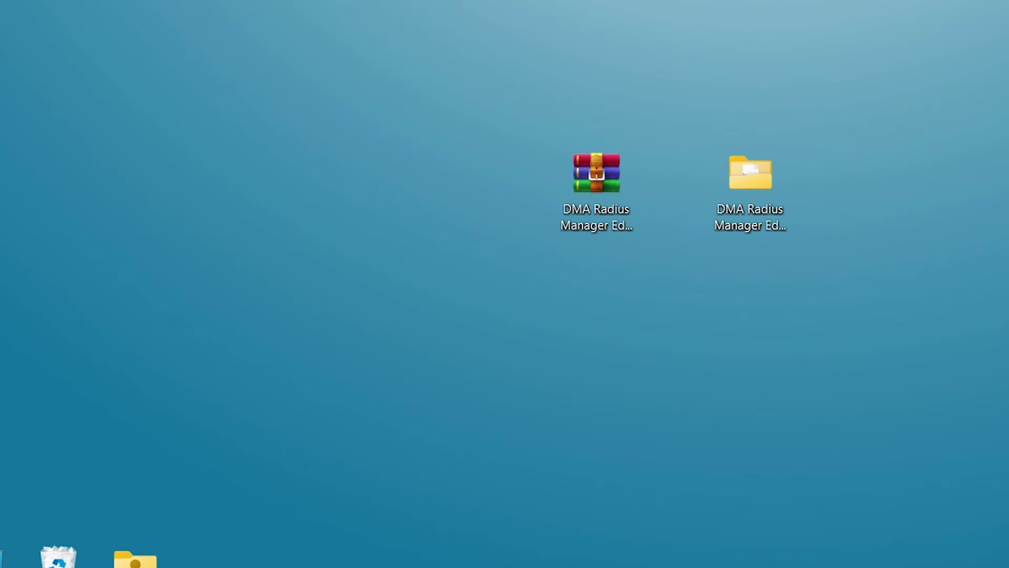
Step: Run PuTTY as administrator from the theme folder and open the SSH session to 31.31.1.3
double_click(749, 183)
click(745, 179)
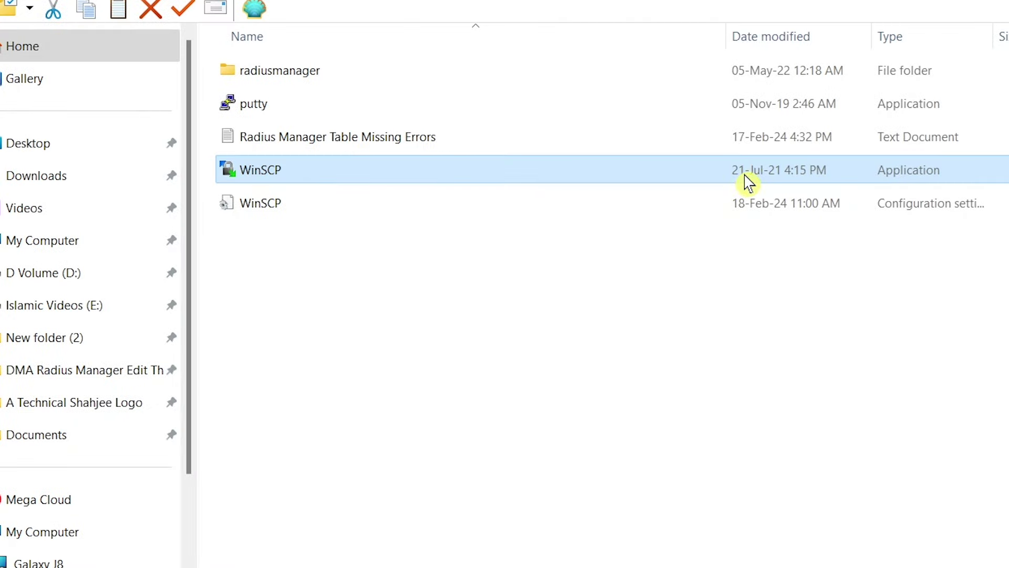
click(265, 109)
right_click(265, 110)
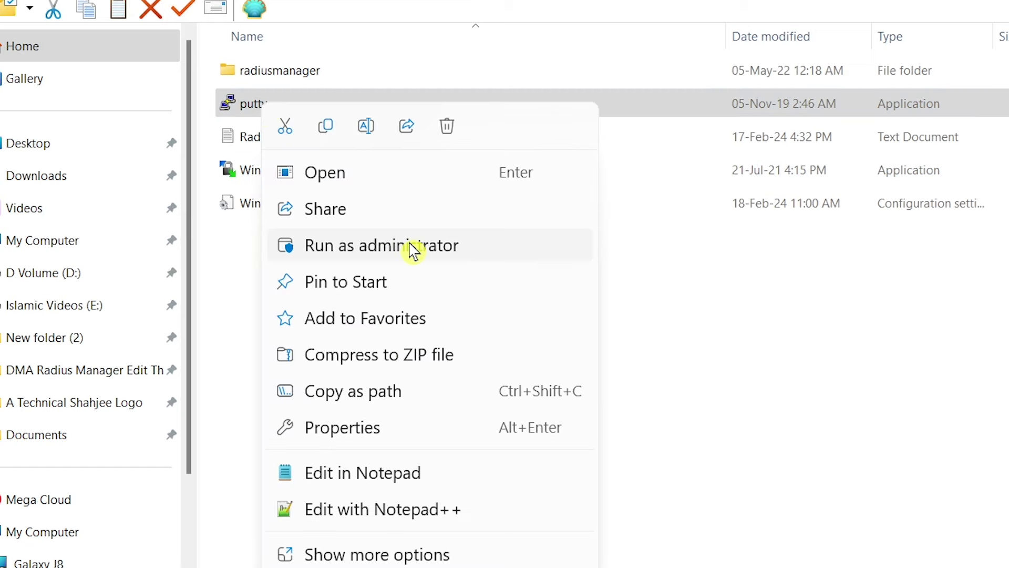
click(414, 250)
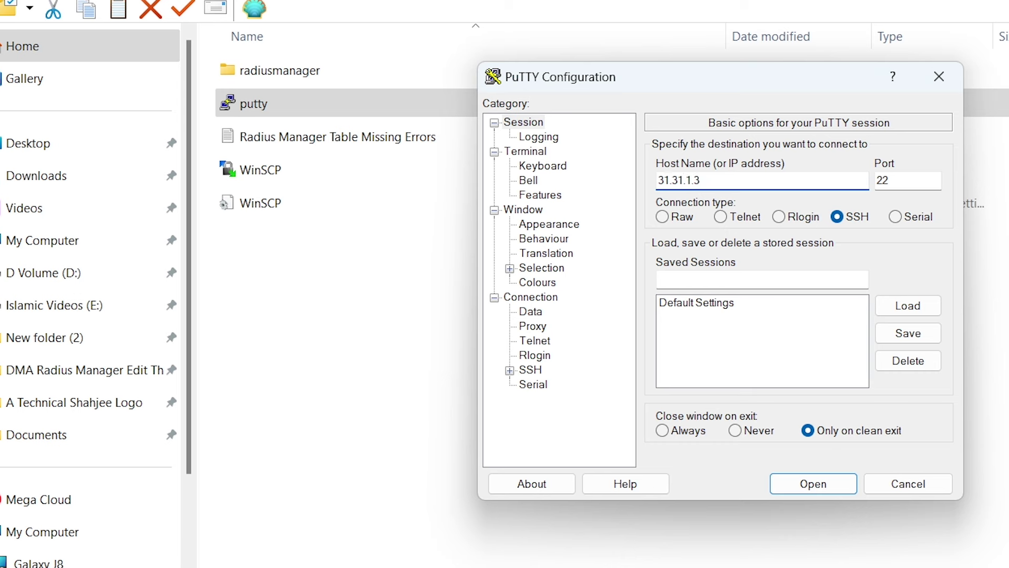
click(816, 490)
drag(526, 1, 903, 24)
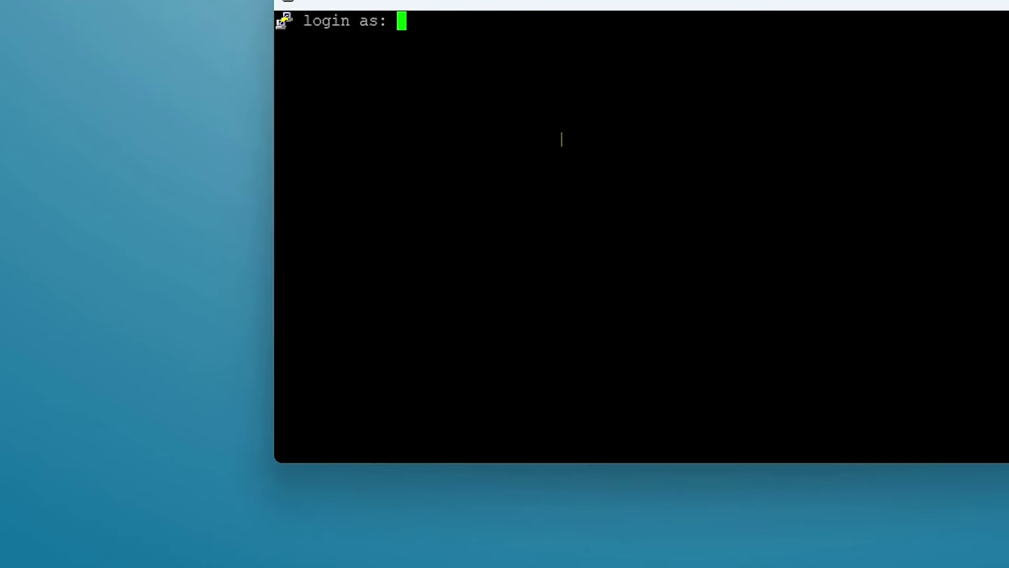
Step: Log in as root with the account password to reach the shell prompt
text(root)
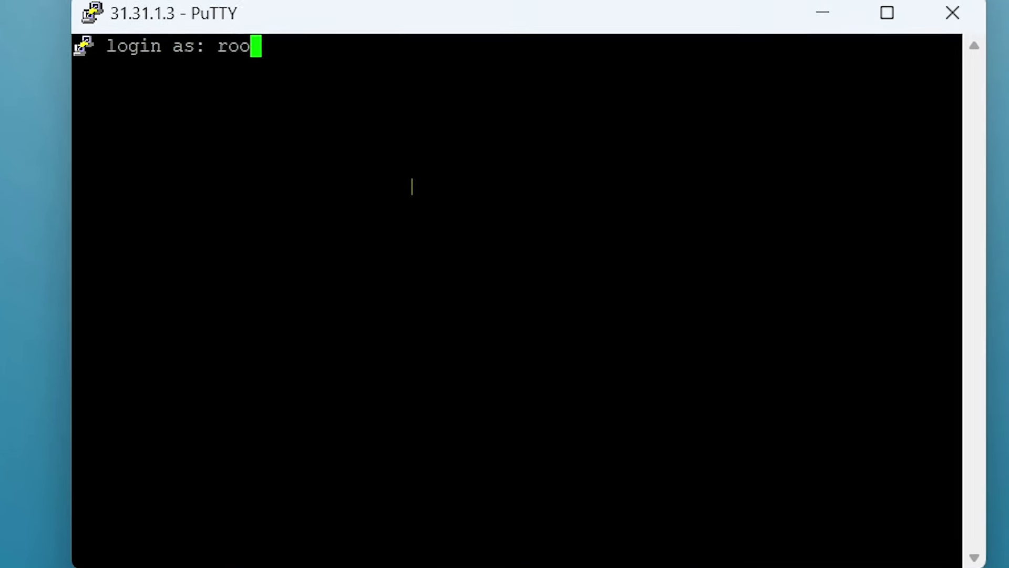
key(Return)
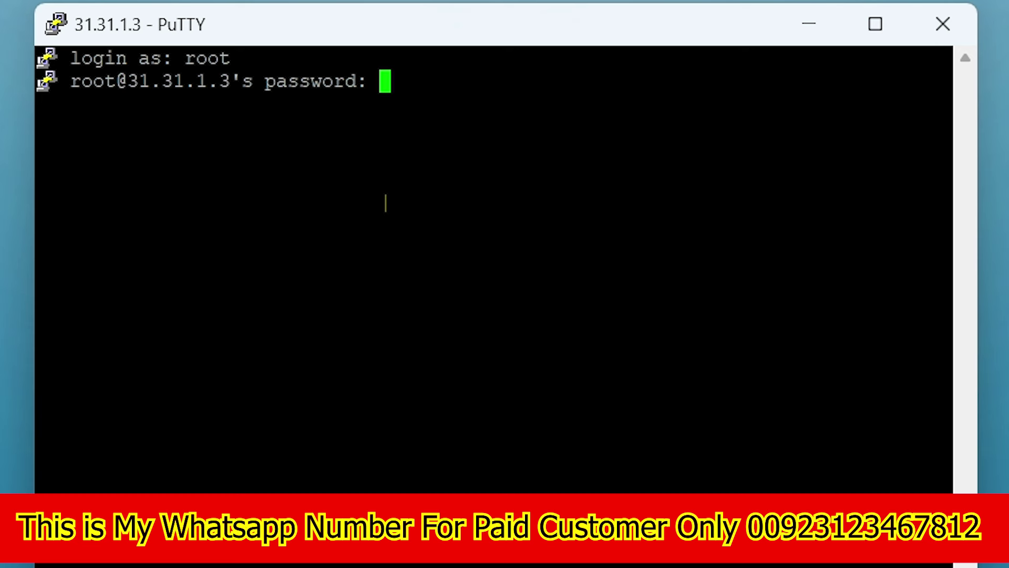
key(Return)
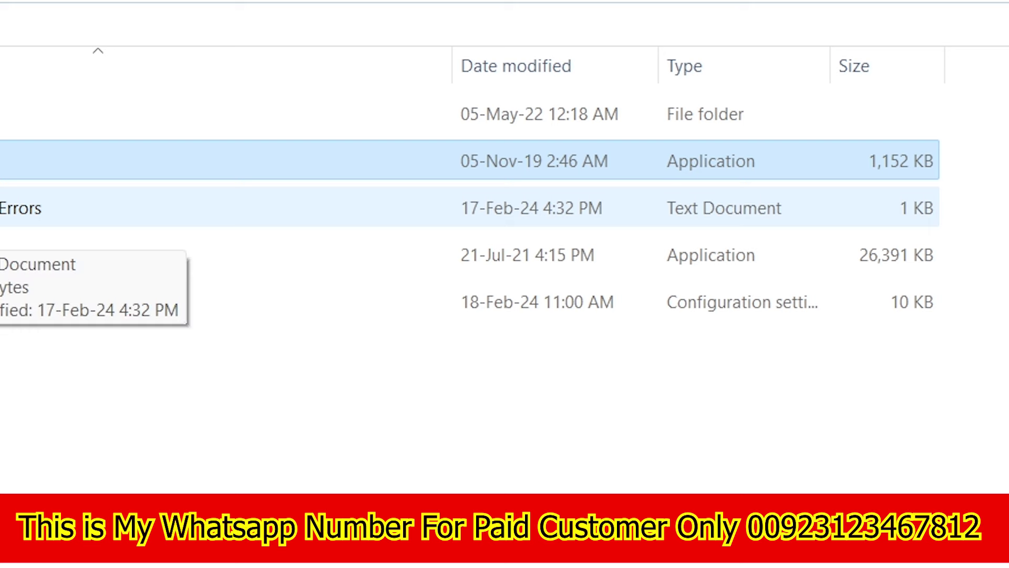
Step: Log into MySQL as root in PuTTY with the mysql -u root -p command from the Errors notes
double_click(10, 211)
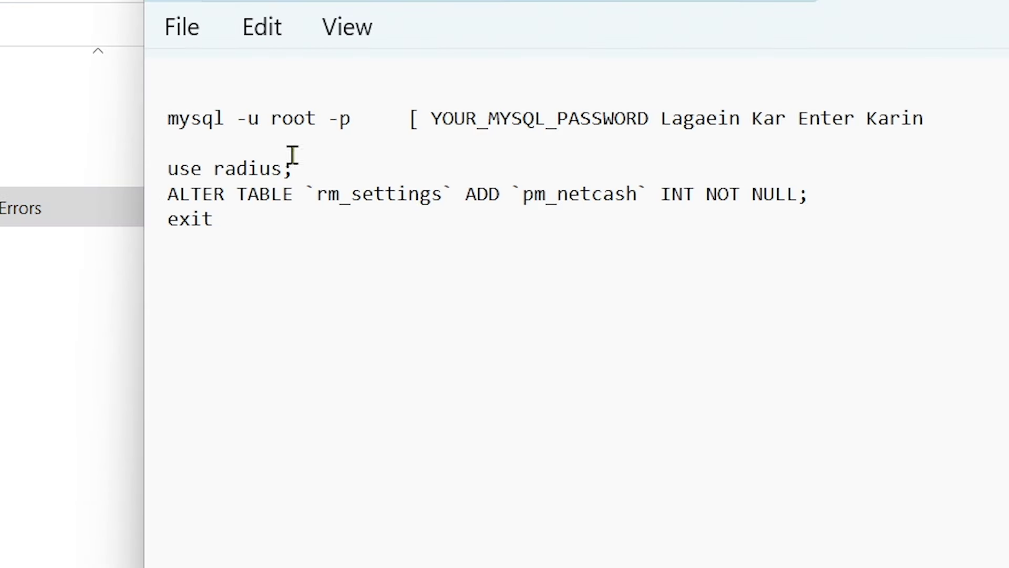
drag(318, 122, 181, 118)
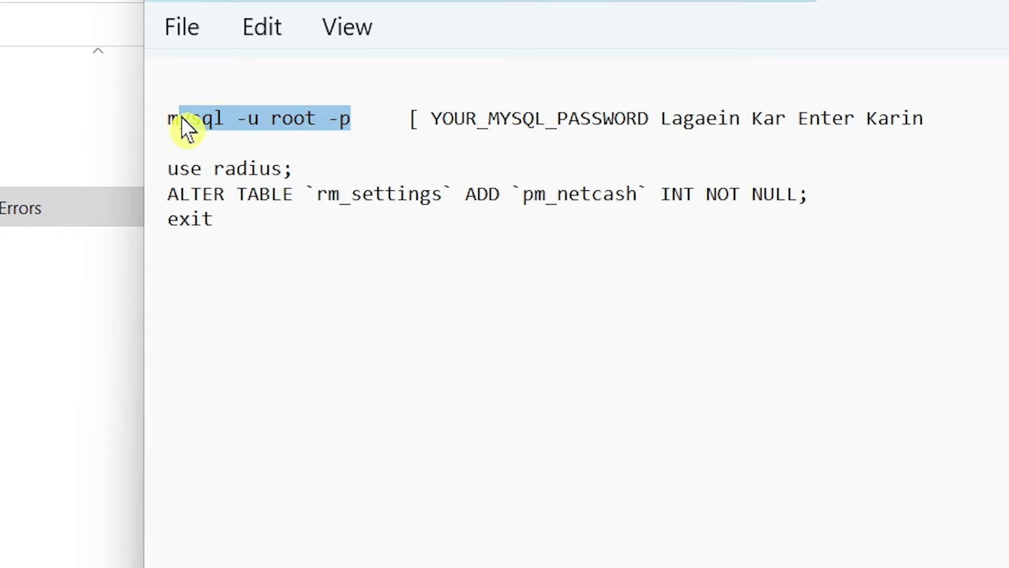
right_click(219, 120)
click(322, 281)
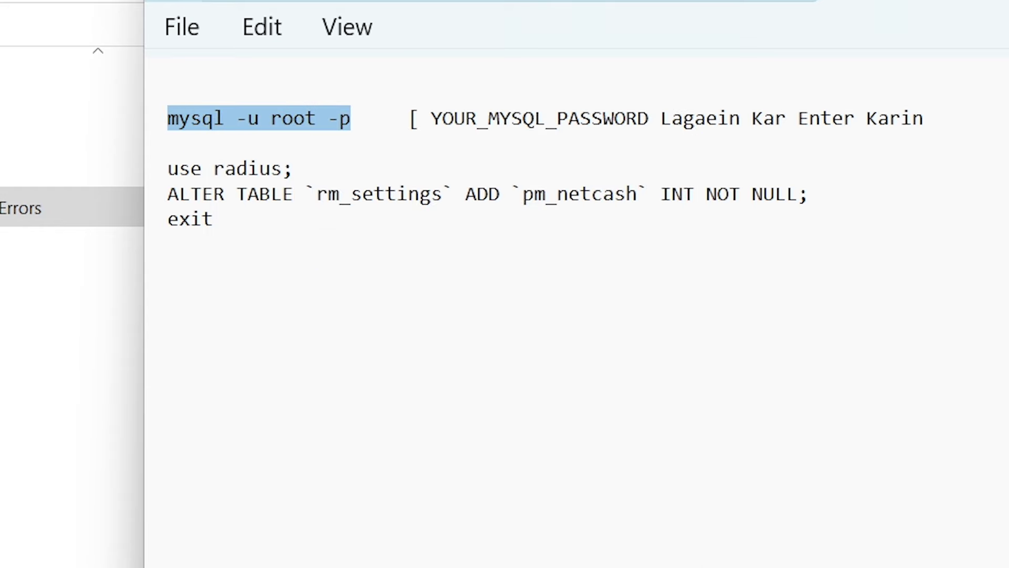
key(super+Down)
key(alt+Tab)
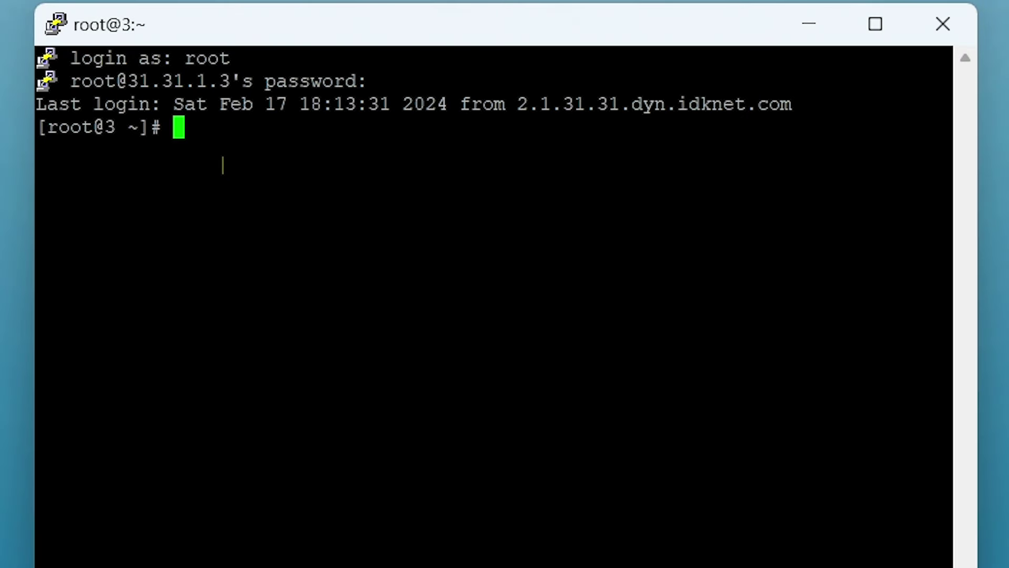
right_click(221, 150)
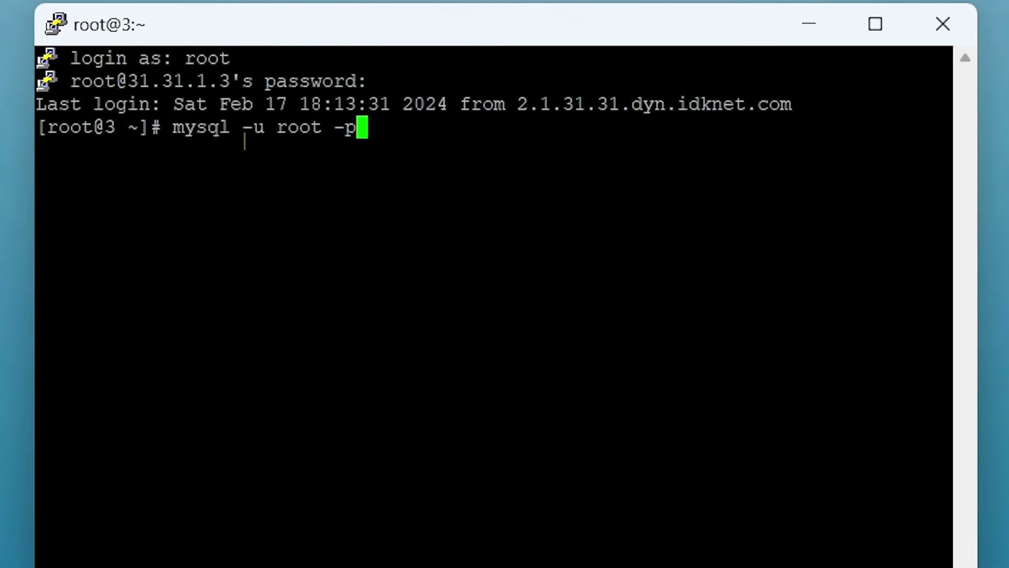
key(Return)
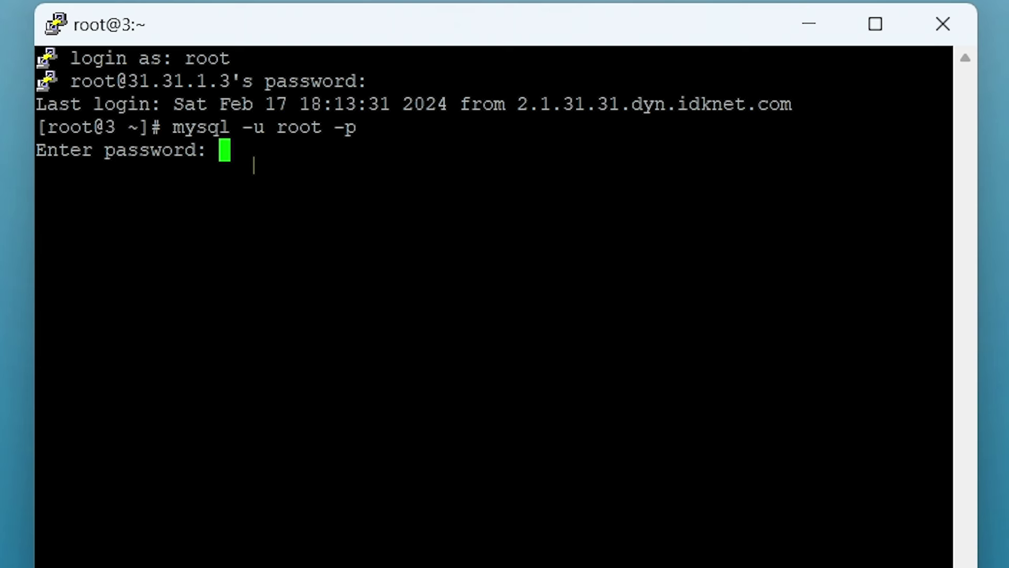
key(Return)
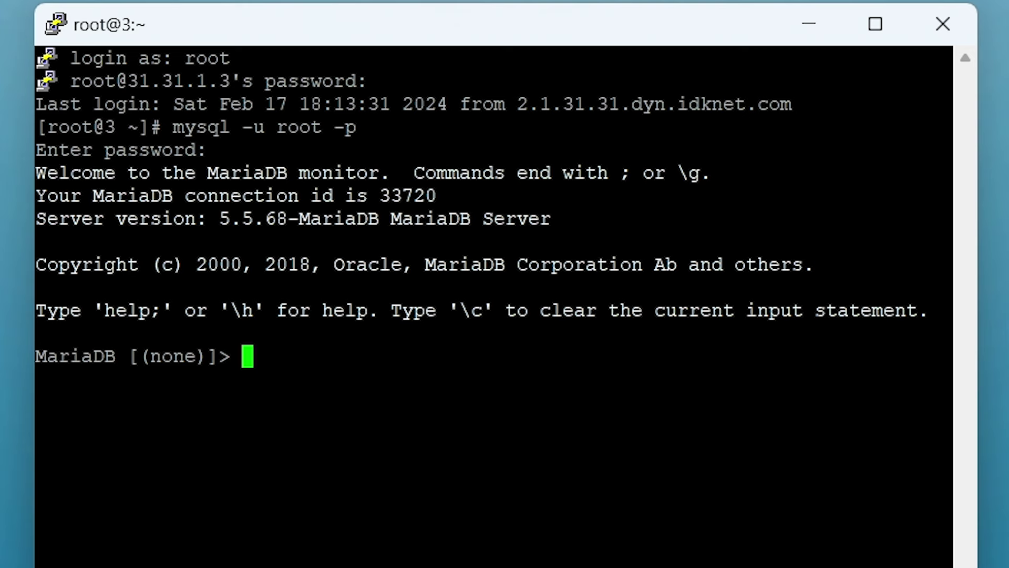
Step: Run use radius, the ALTER TABLE adding pm_netcash to rm_settings, and exit
key(alt+Tab)
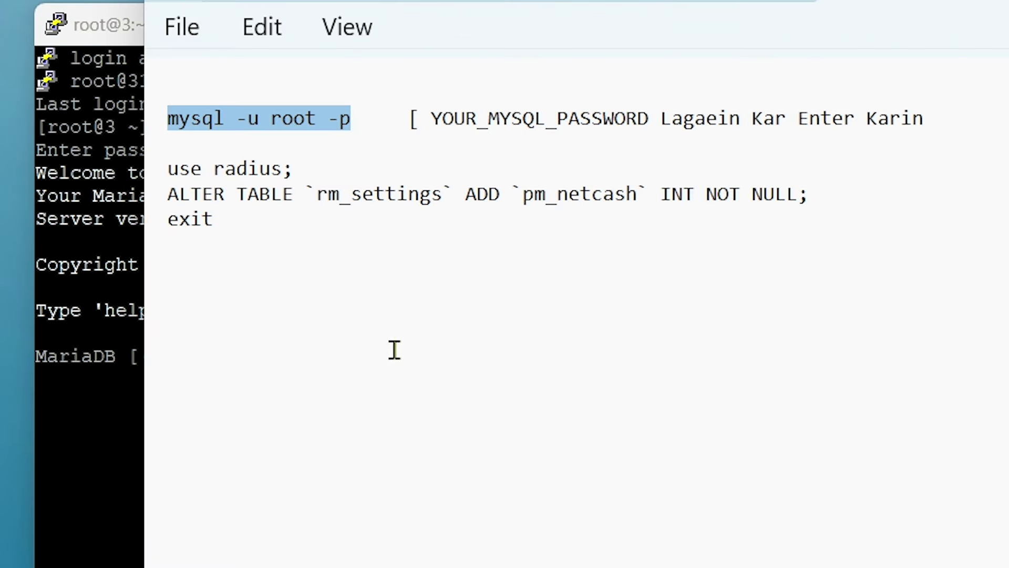
drag(166, 168, 225, 216)
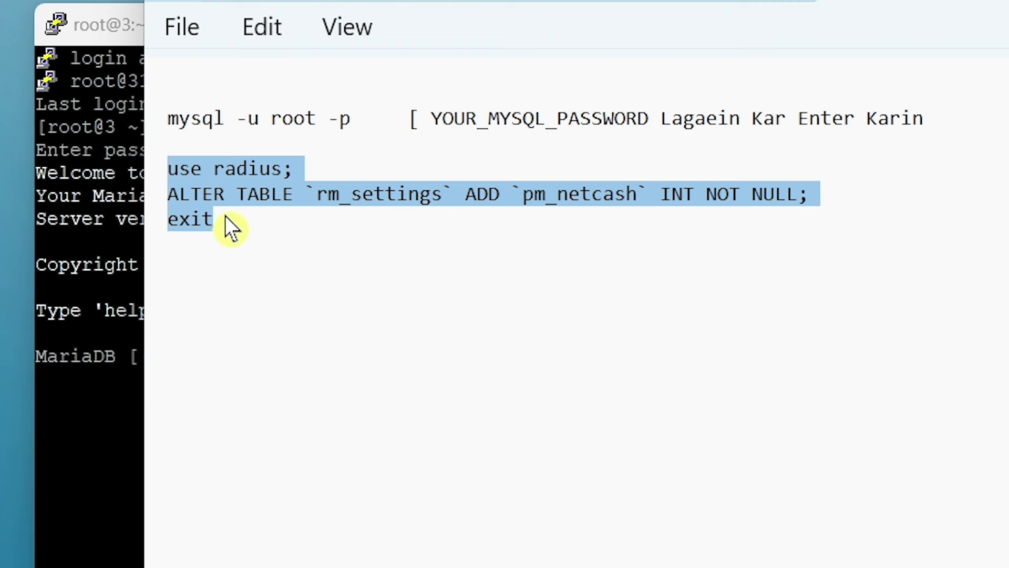
right_click(232, 179)
click(342, 329)
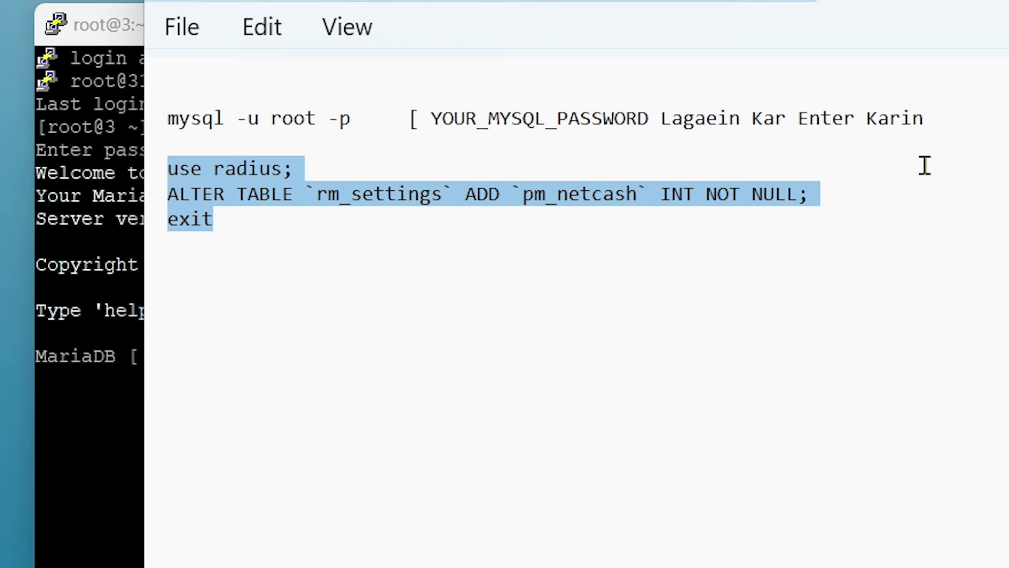
key(alt+Tab)
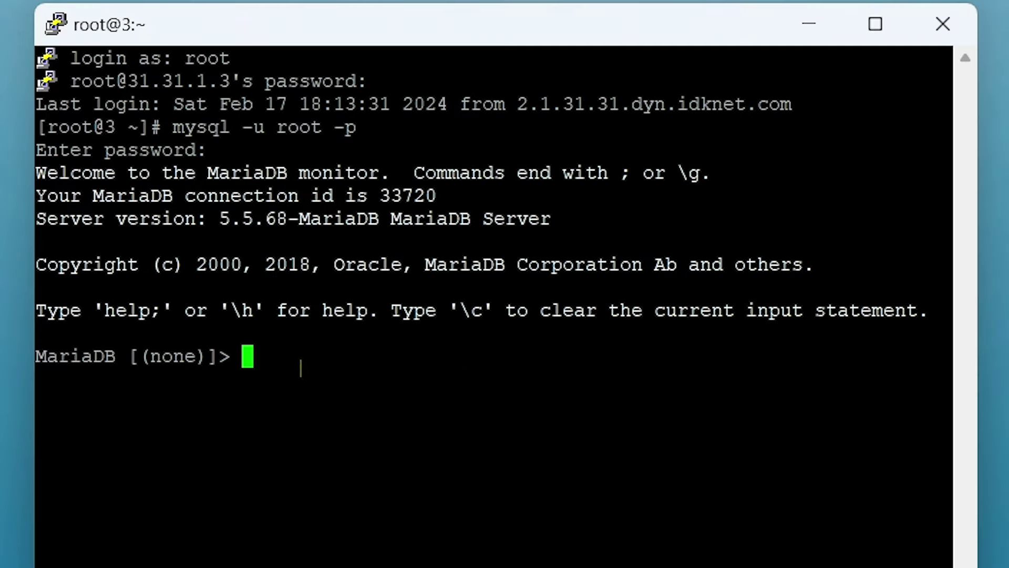
right_click(301, 368)
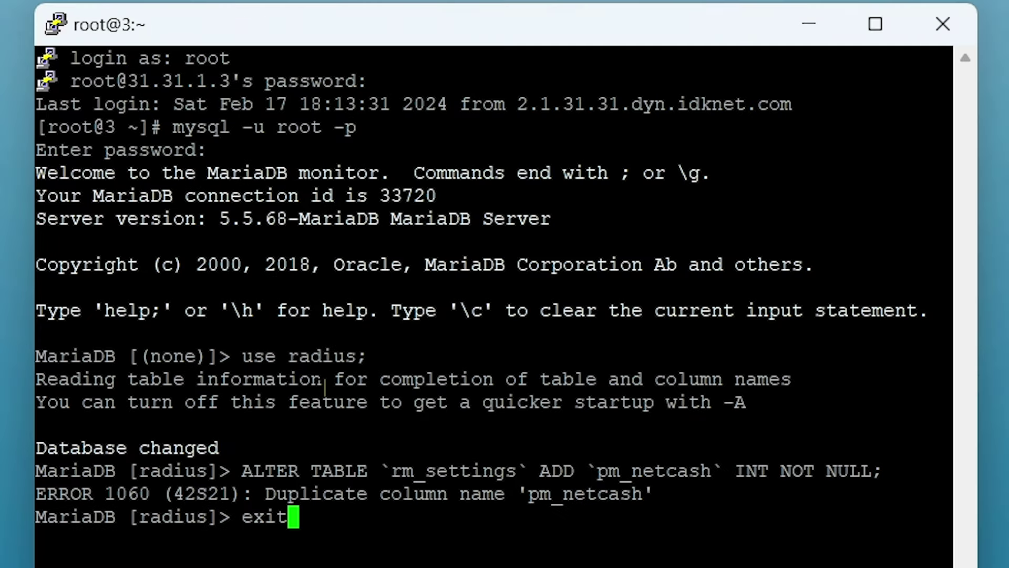
key(Return)
key(Return)
key(Return)
key(Return)
key(Return)
key(Return)
key(Return)
key(Return)
key(Return)
key(Return)
key(Return)
key(Return)
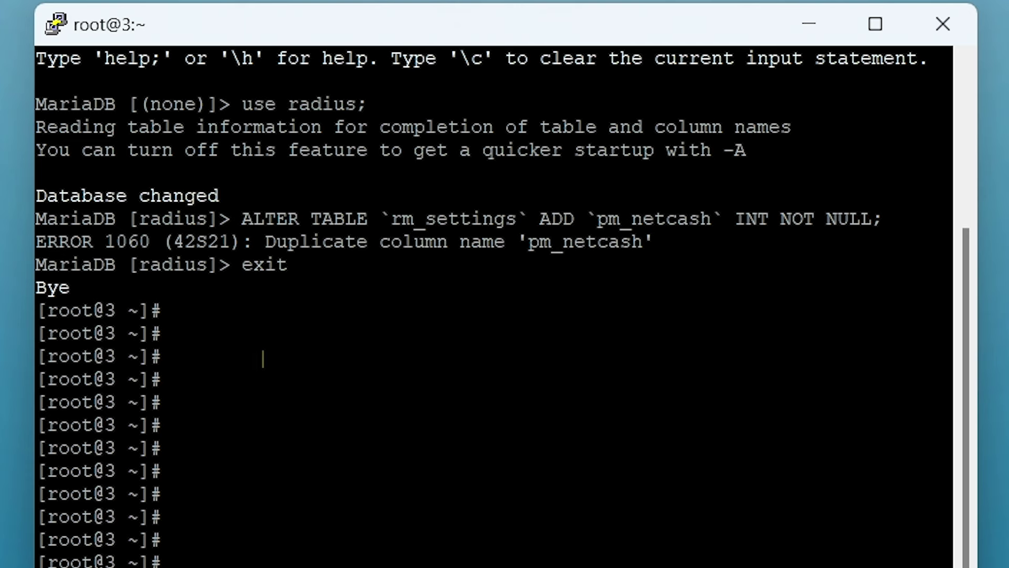
Step: Close the PuTTY session and confirm the close
scroll(262, 359, up, 4)
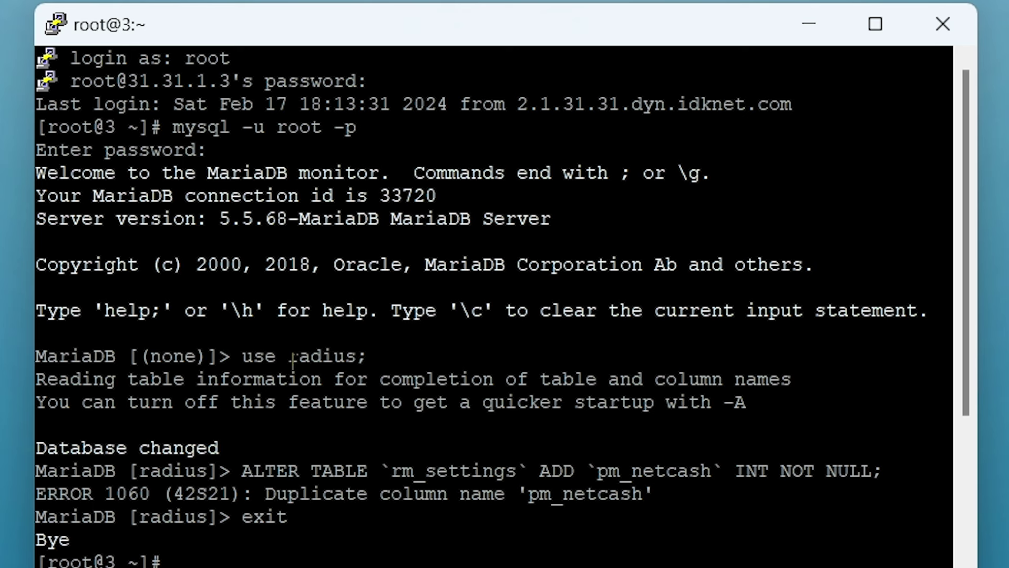
click(935, 38)
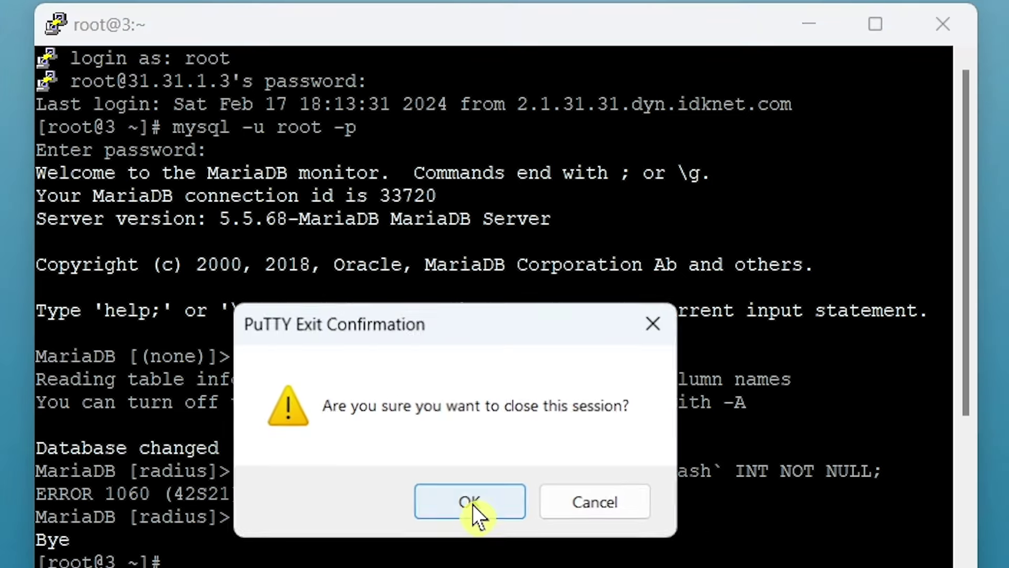
click(473, 505)
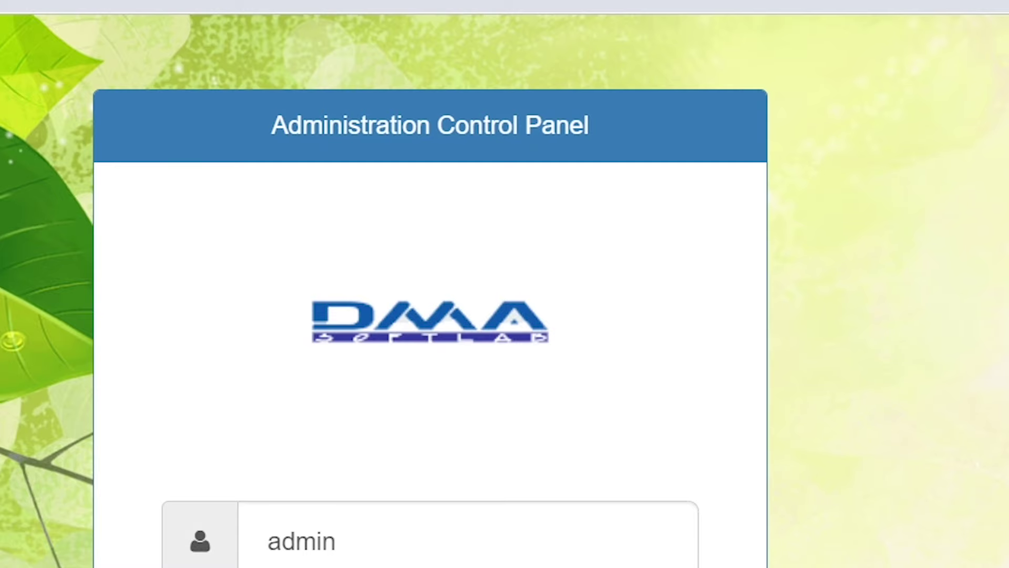
Step: Sign in to the DMA Radius Manager admin panel with the admin password
text(12345678)
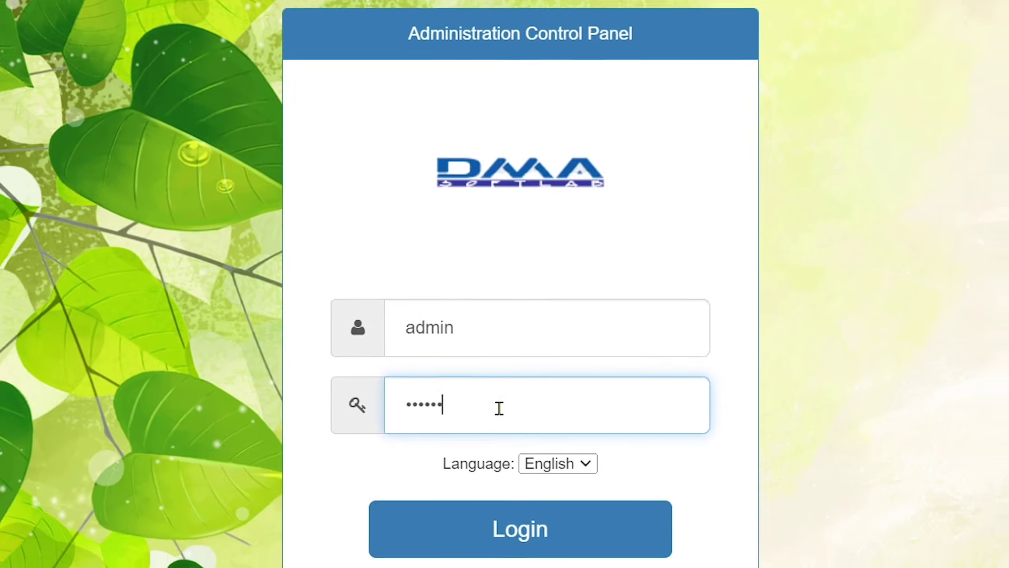
key(Return)
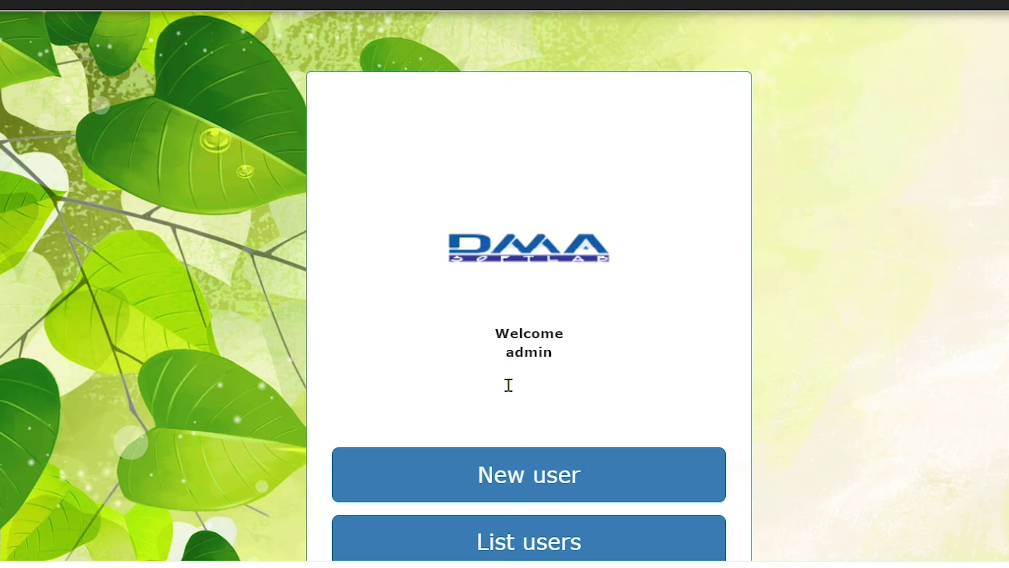
scroll(526, 337, down, 5)
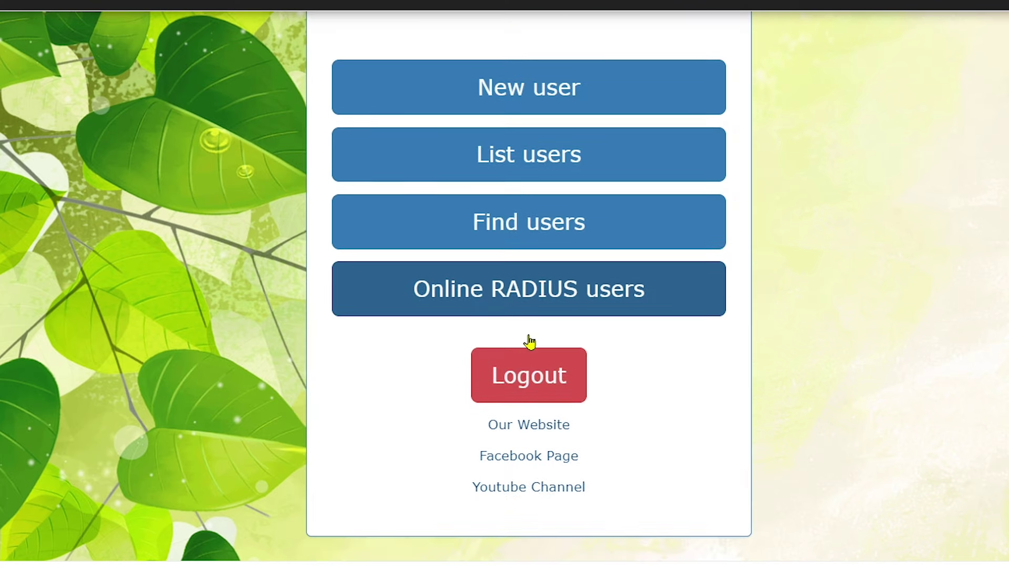
scroll(389, 382, up, 5)
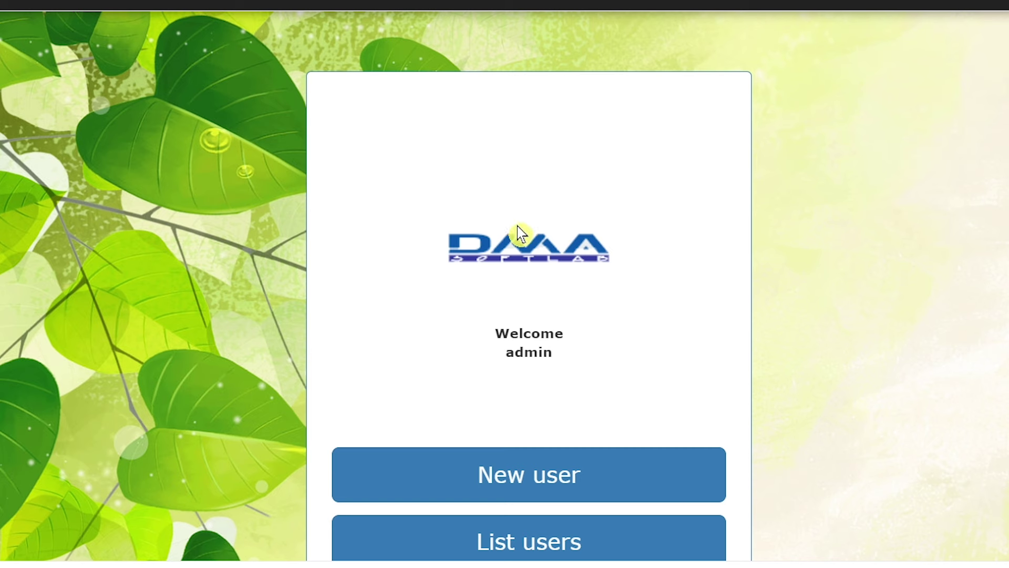
Step: Open System > System settings and check that the page now loads
click(23, 1)
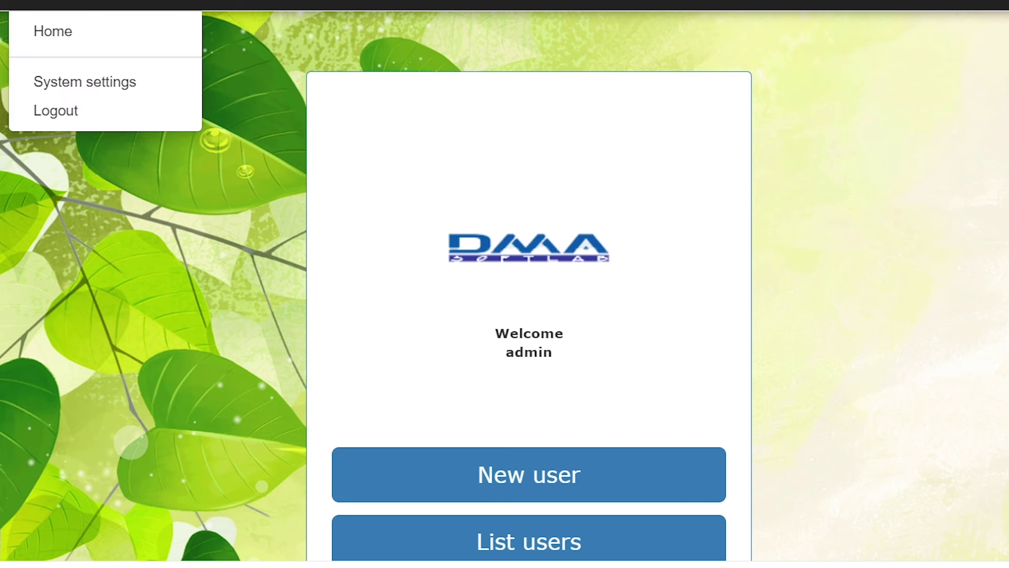
click(64, 84)
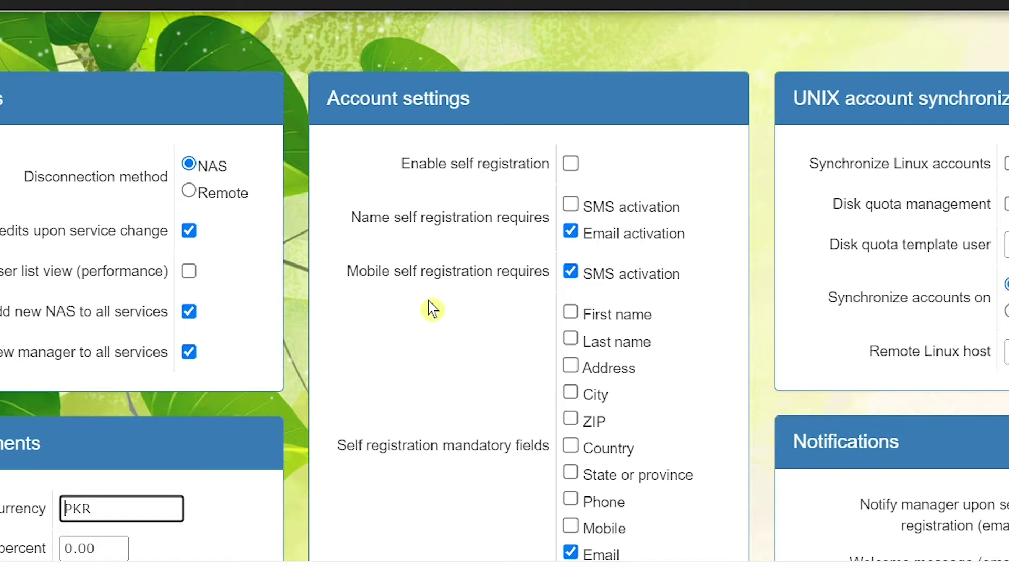
scroll(431, 309, down, 15)
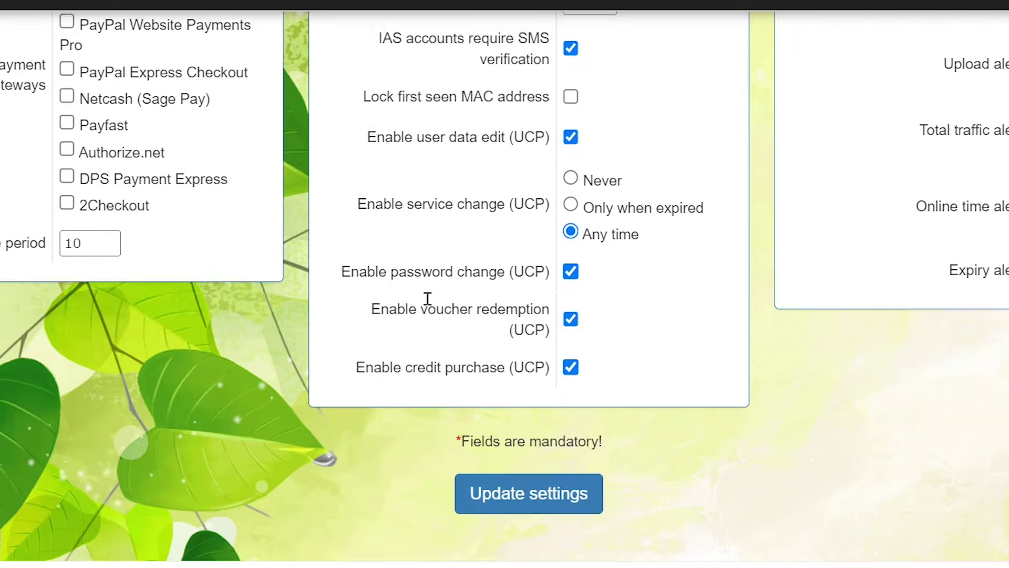
scroll(433, 293, up, 10)
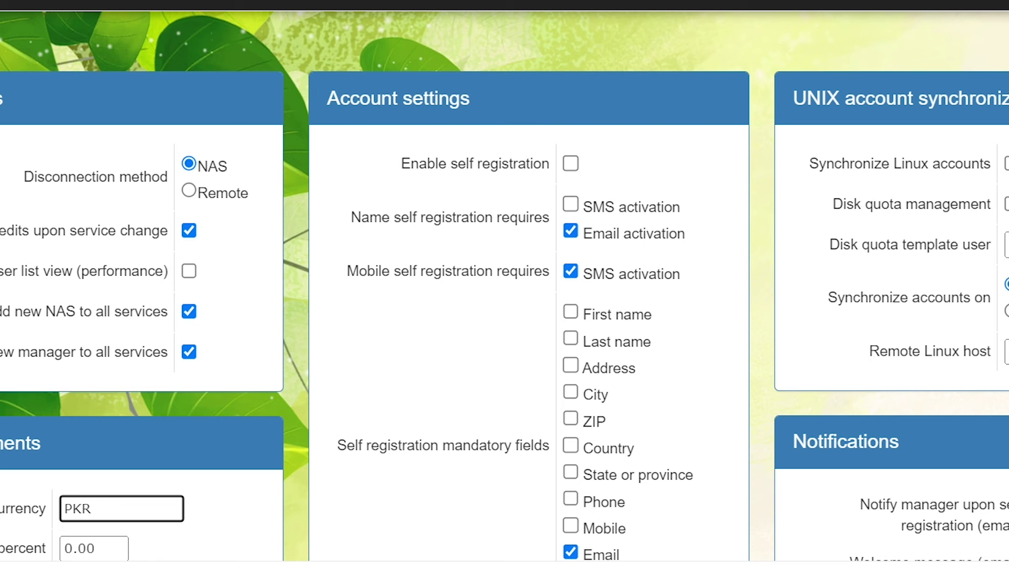
Step: Show the Users > List users page, then bring WinBox forward to see active Hotspot sessions
mouse_move(63, 5)
mouse_move(173, 6)
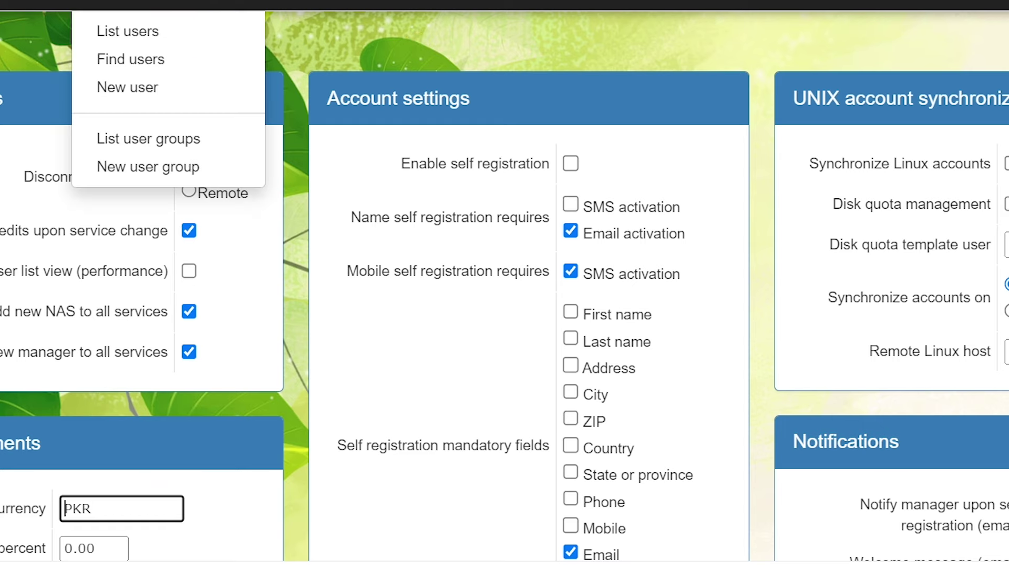
click(215, 38)
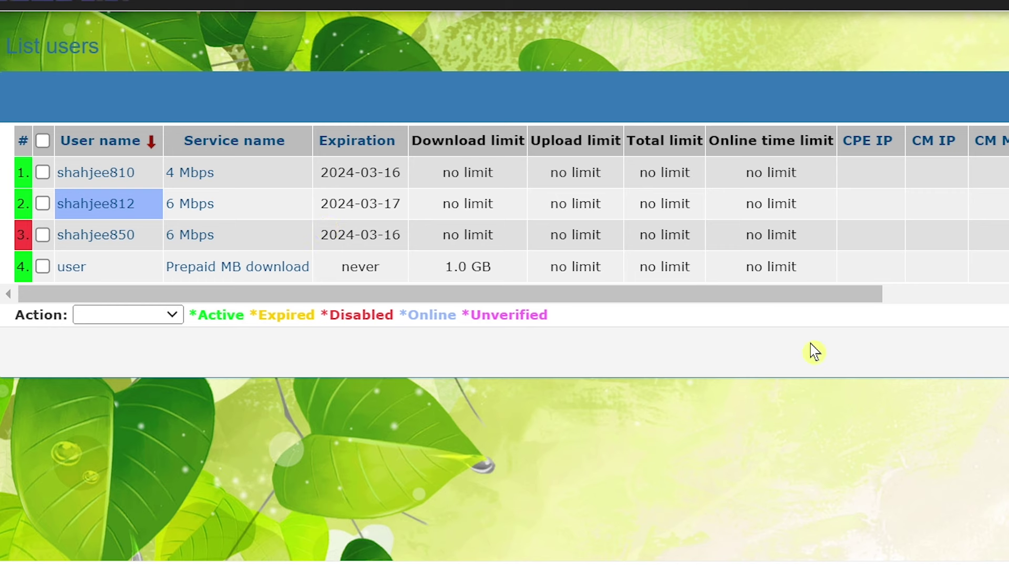
mouse_move(970, 566)
click(946, 515)
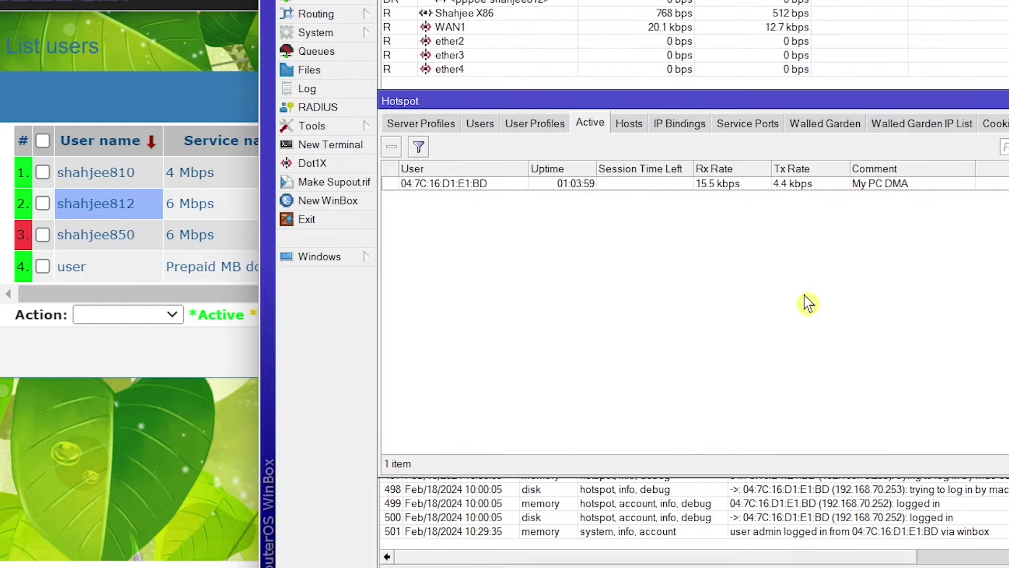